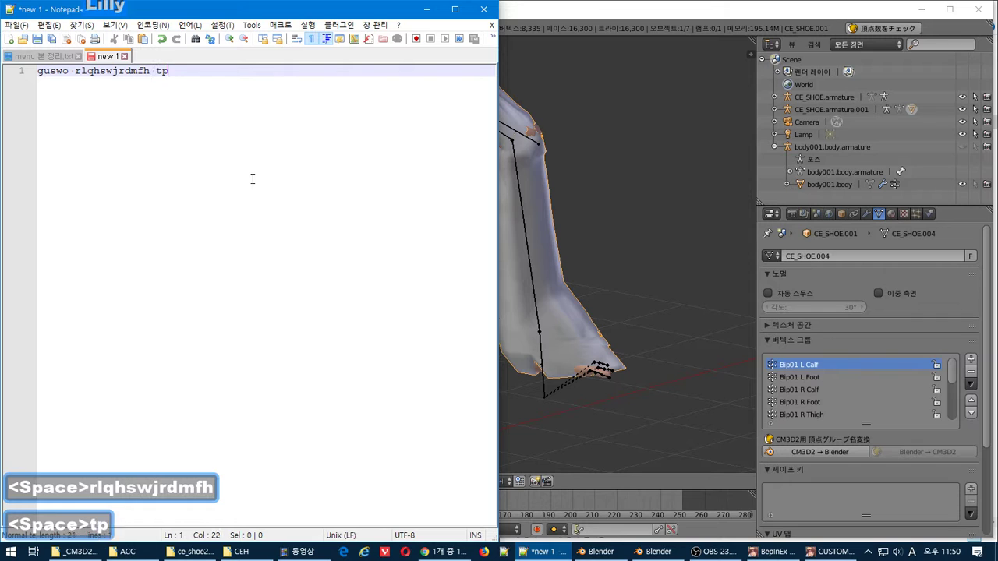
Replace the mistyped Latin text in the note with the first line "현재 기본적으로 세이프키 없는 상태" and begin a new line.
type("zl")
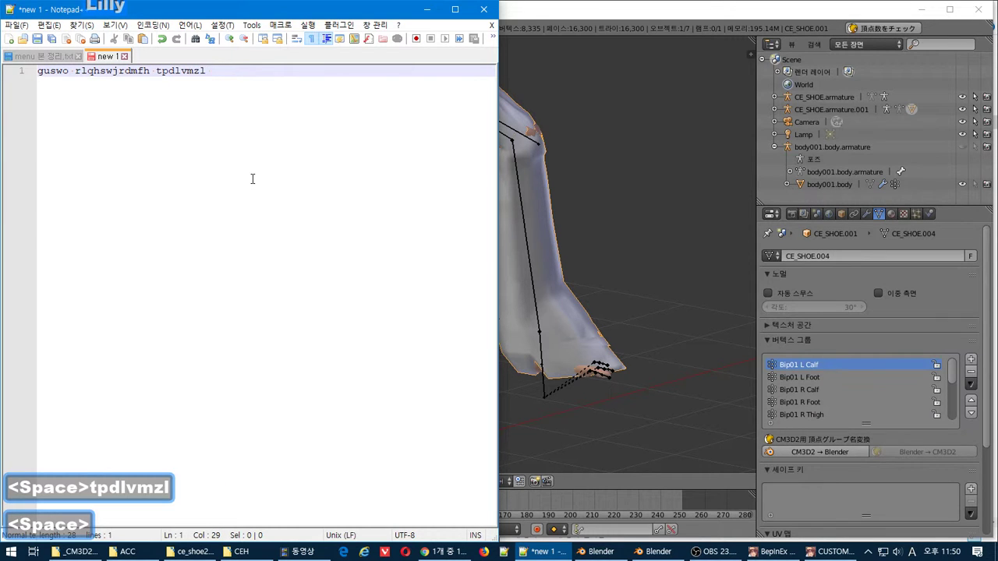
key("shift+Home")
key("Hangul")
type("guswo rl")
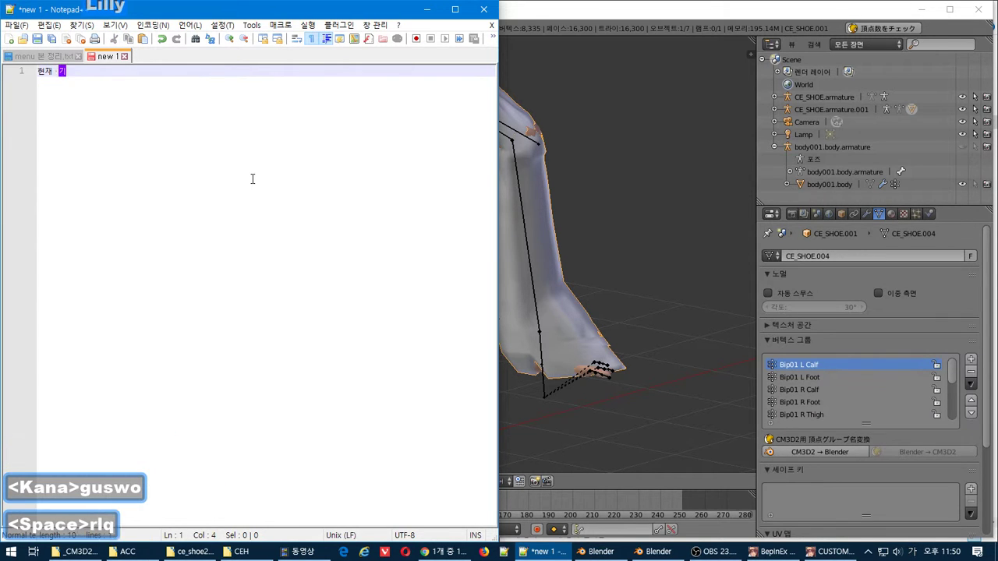
type("qhswjrdmfh tpdlvm")
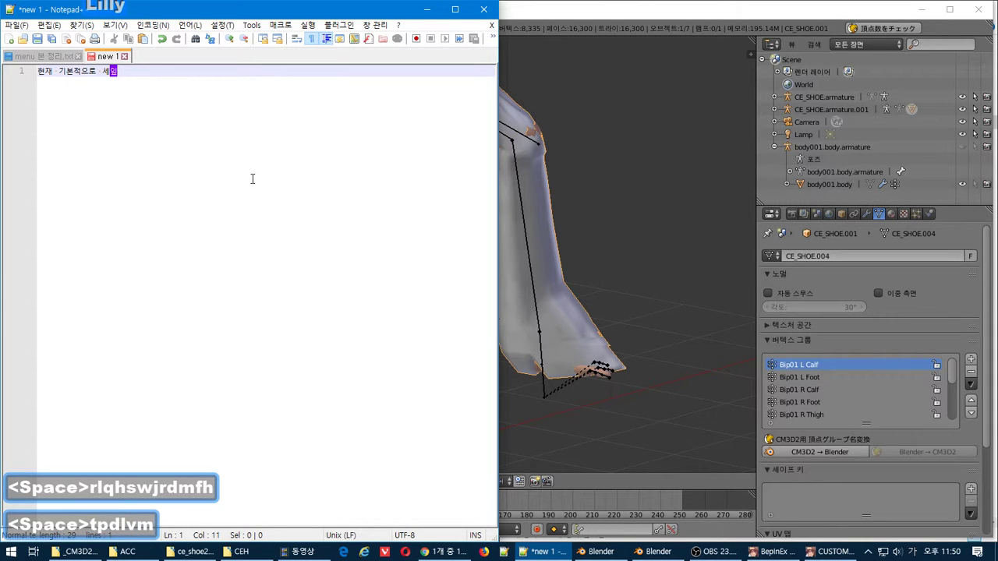
type("zl djqtsms tkdxo")
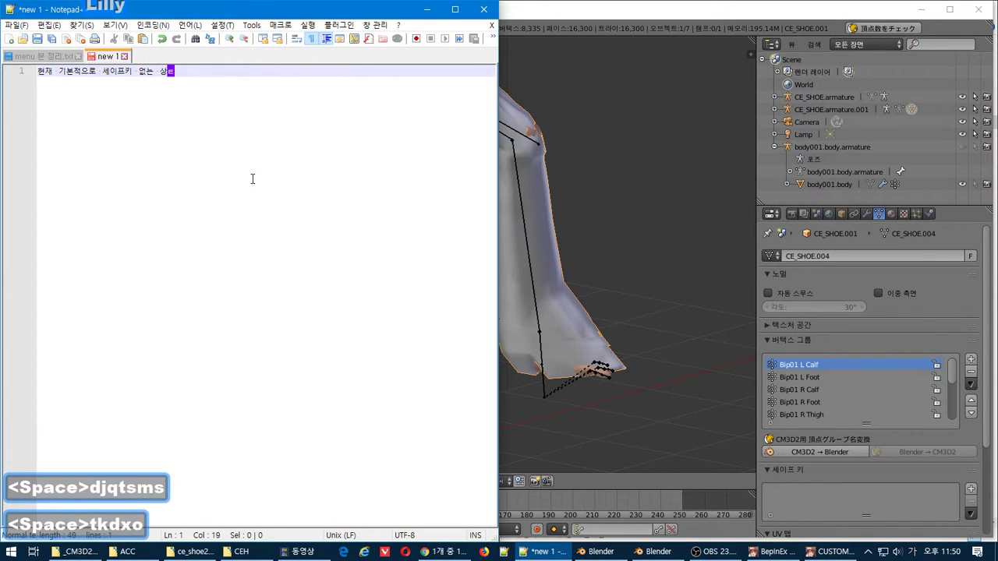
key("Return")
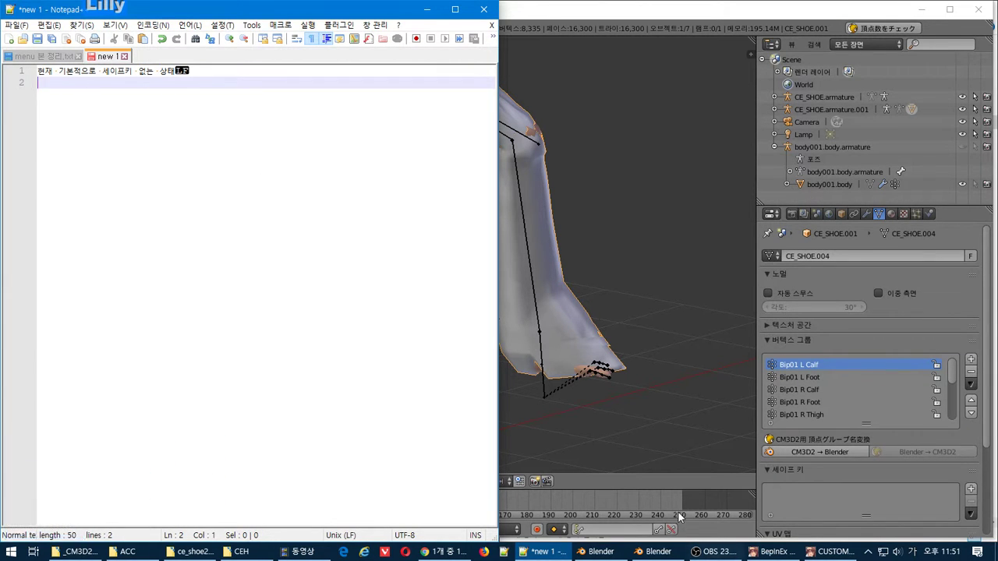
Switch to Blender and add a Basis shape key to the CE_SHOE.001 mesh.
left_click(867, 494)
left_click(972, 490)
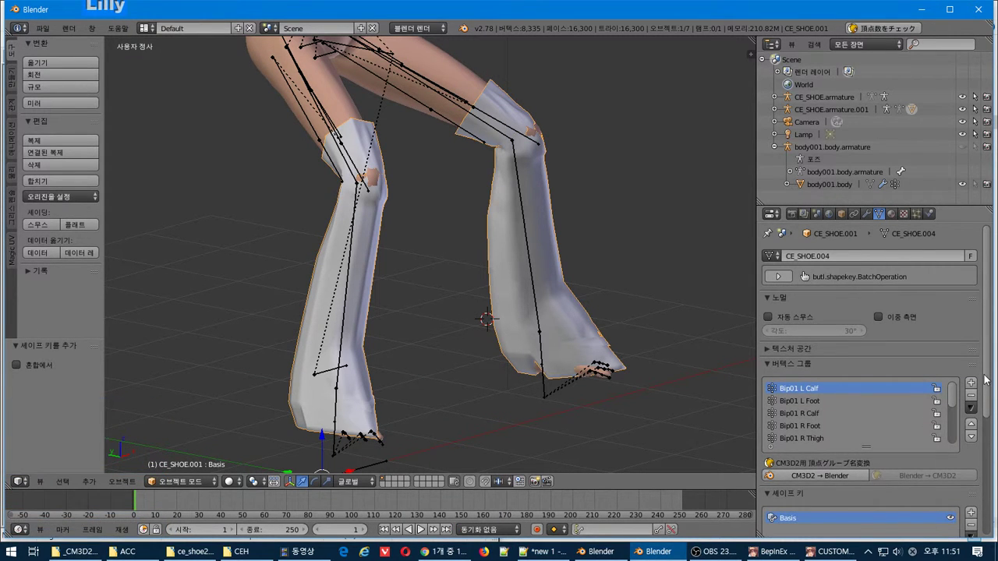
left_click_drag(984, 380, 893, 403)
Switch back to the Notepad++ note and write the second line "기본 좌표가 되는 세이프키".
key("alt+Tab")
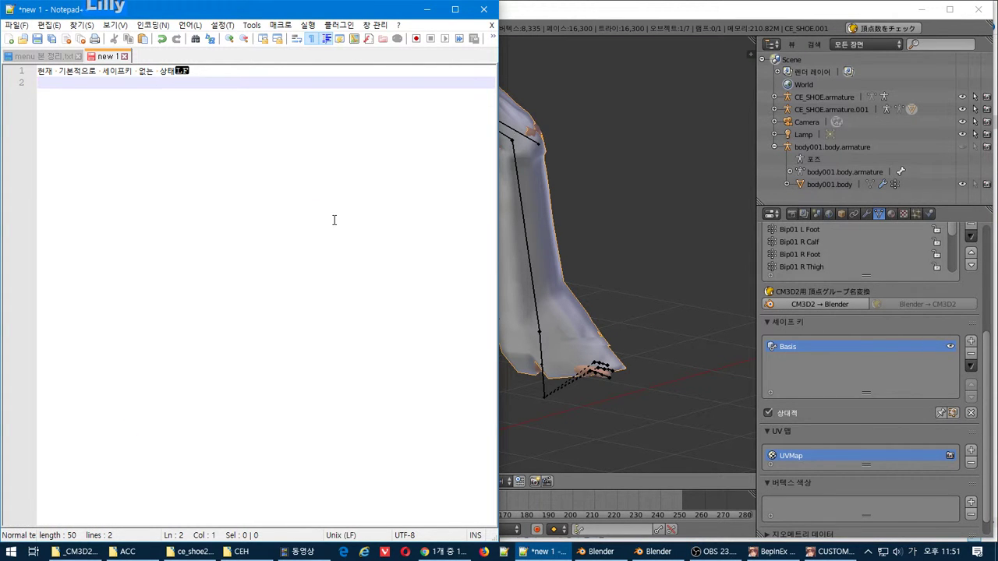
type("기본 ")
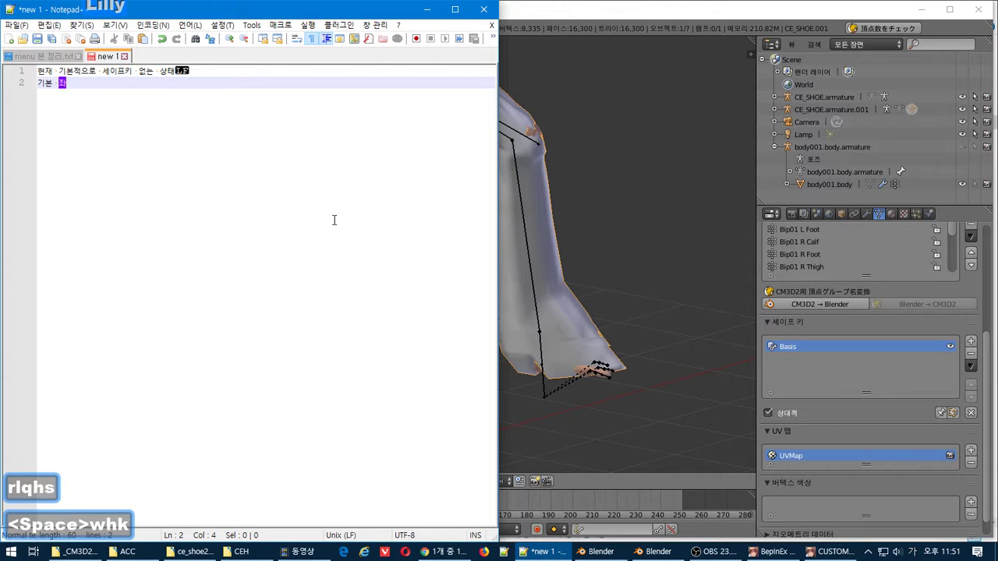
type("좌표가 되는 ")
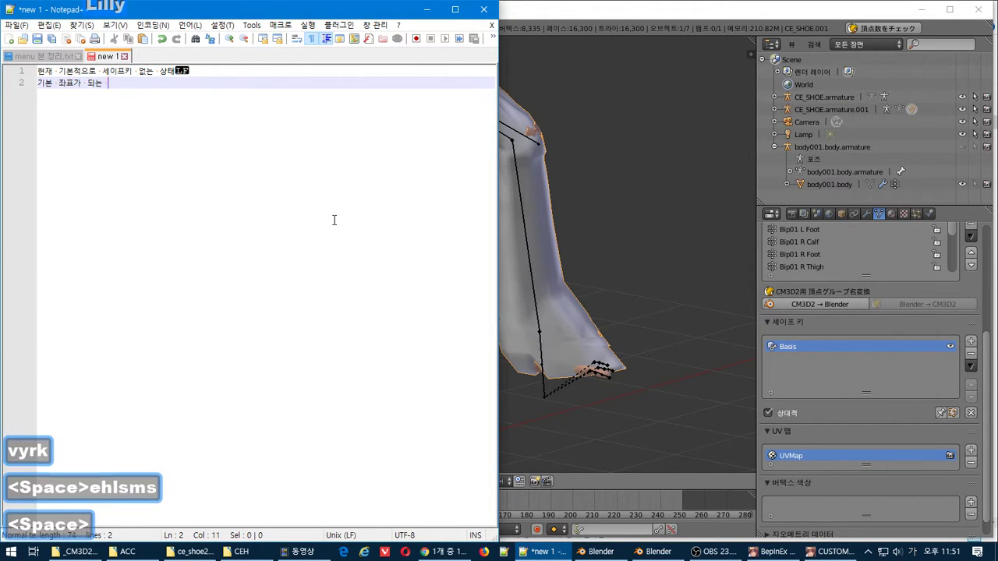
type("세이프키")
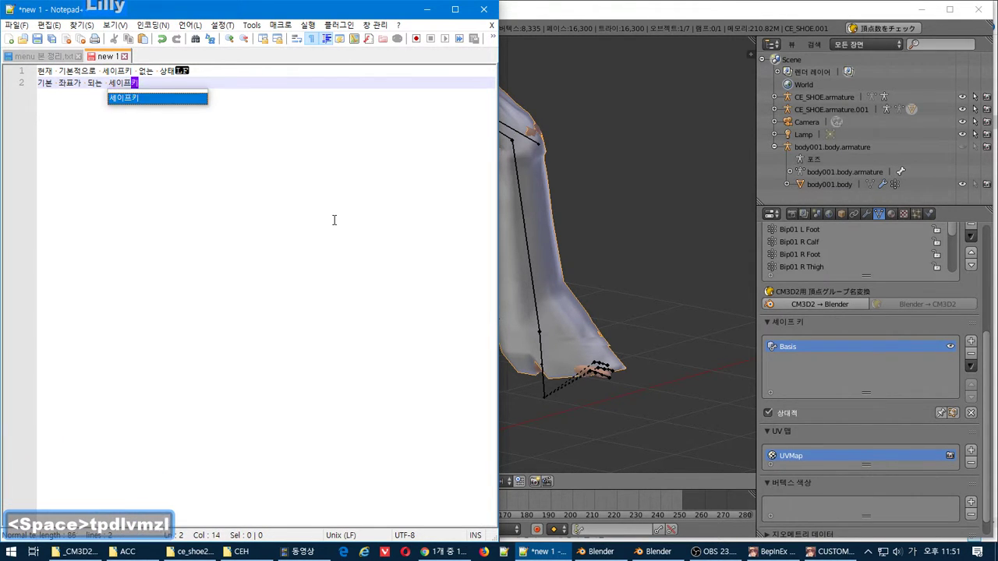
key("BackSpace")
key("BackSpace")
key("BackSpace")
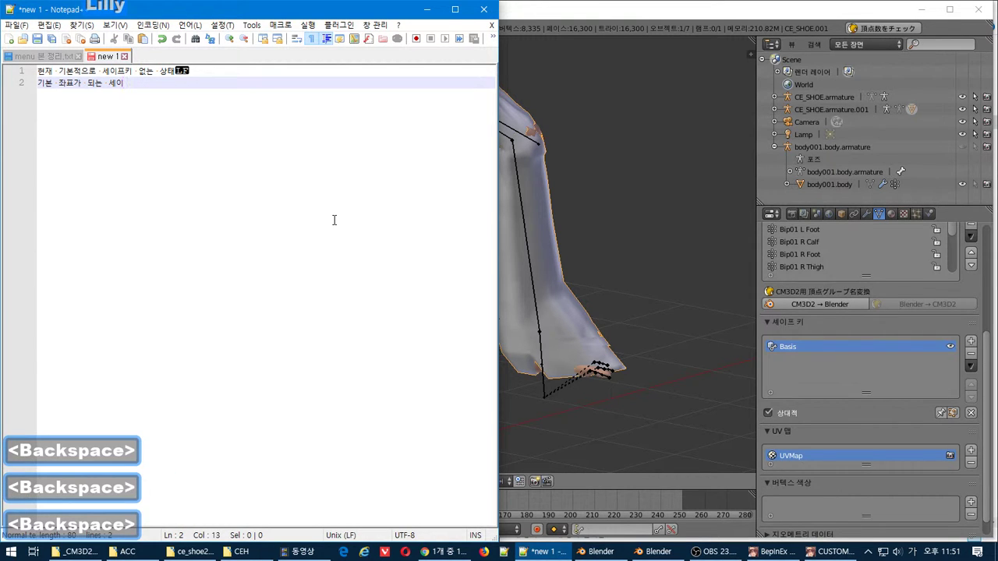
type("프")
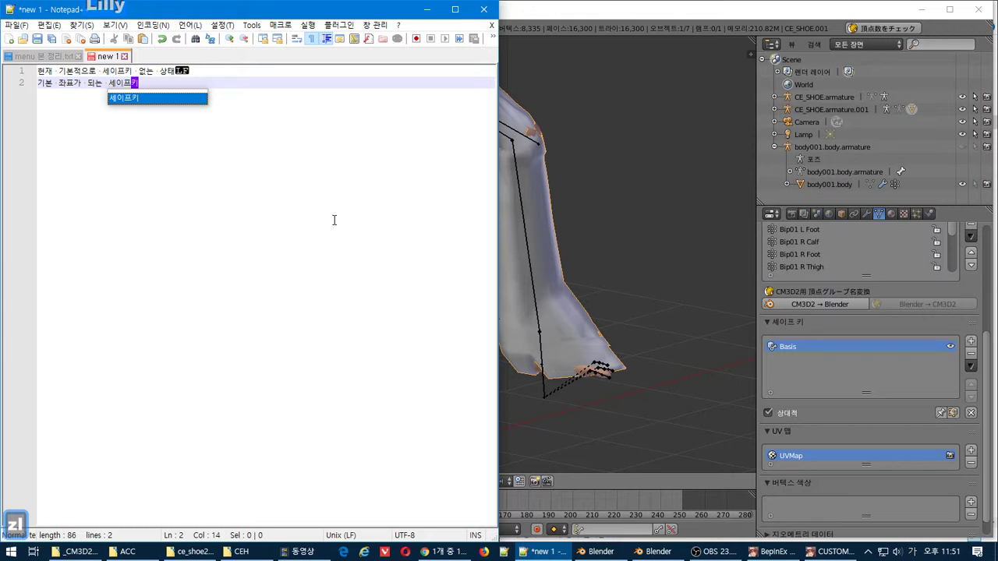
type("키")
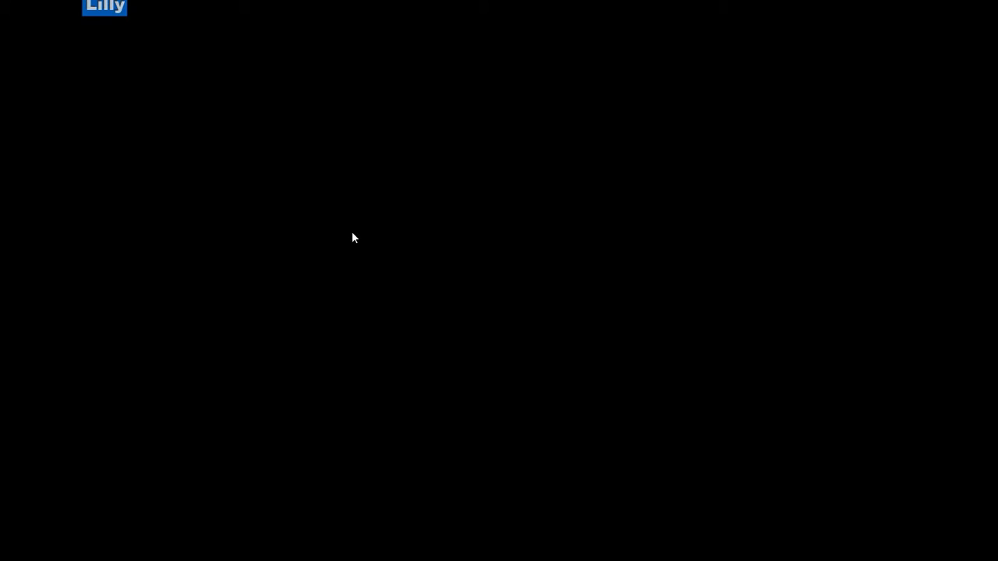
key("alt+Tab")
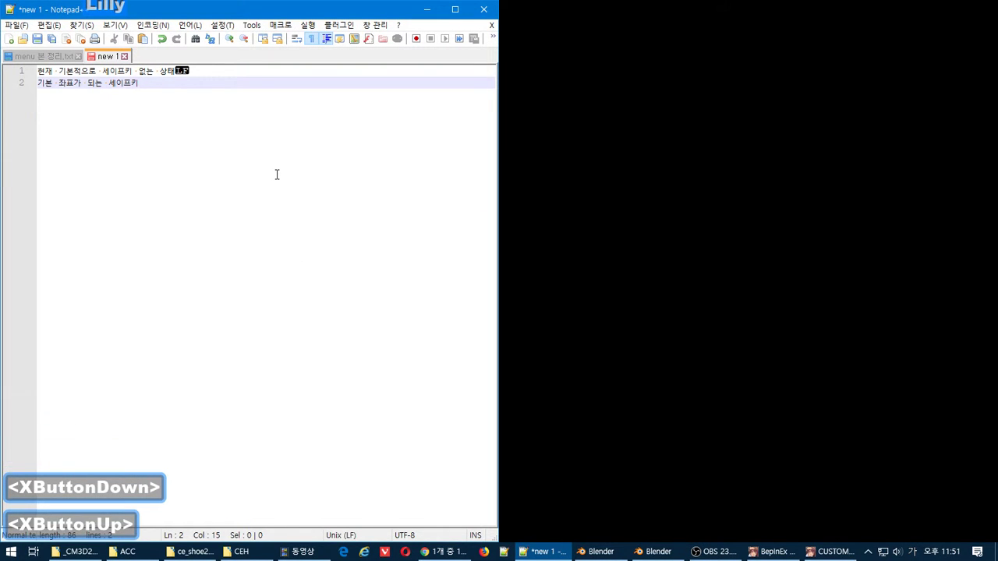
Add a third line to the note reading "쉽게 말해 원본".
key("Return")
type("쉽게 말해")
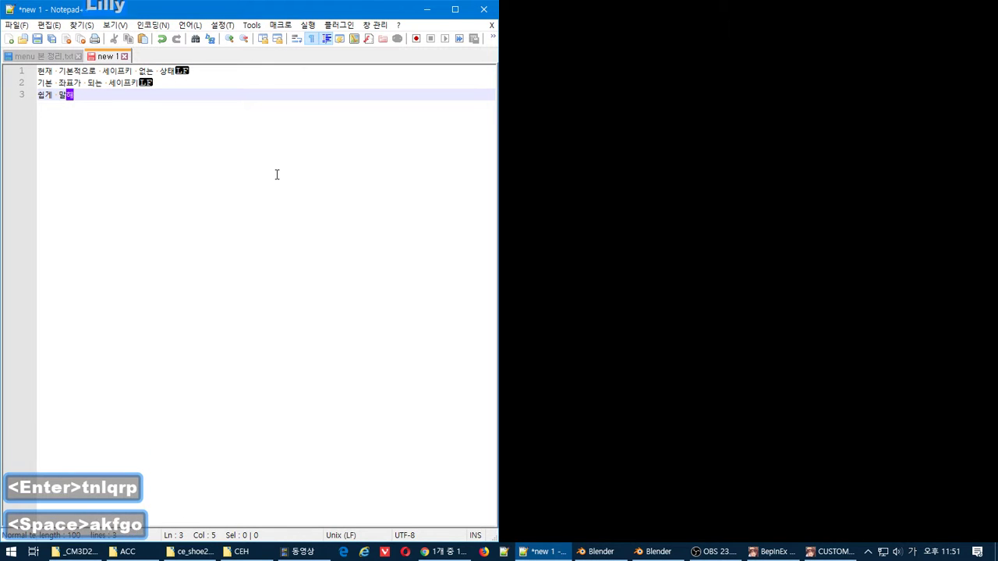
key("BackSpace")
type("원본")
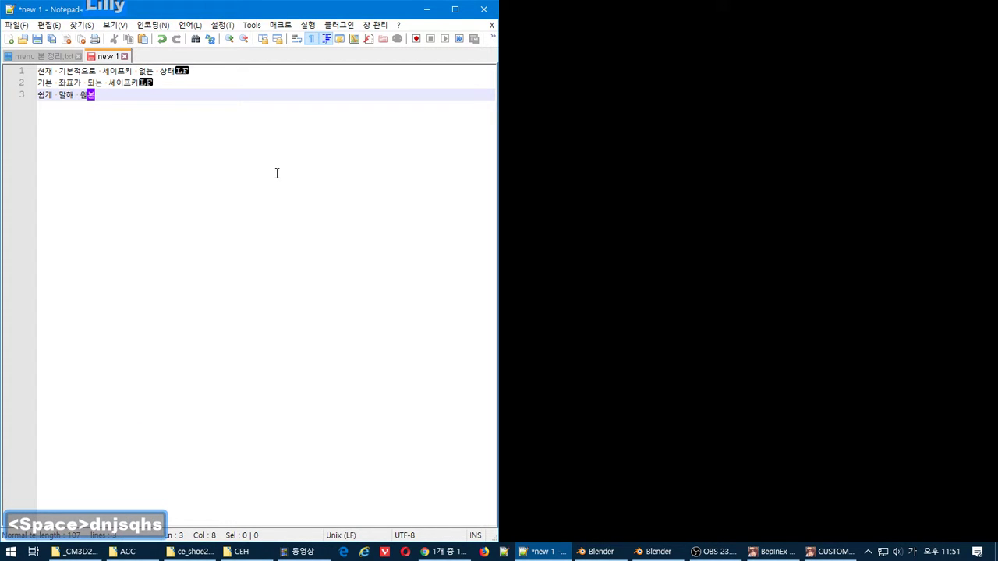
Switch to Blender and add a second shape key below Basis on the shoe mesh.
key("alt+Tab")
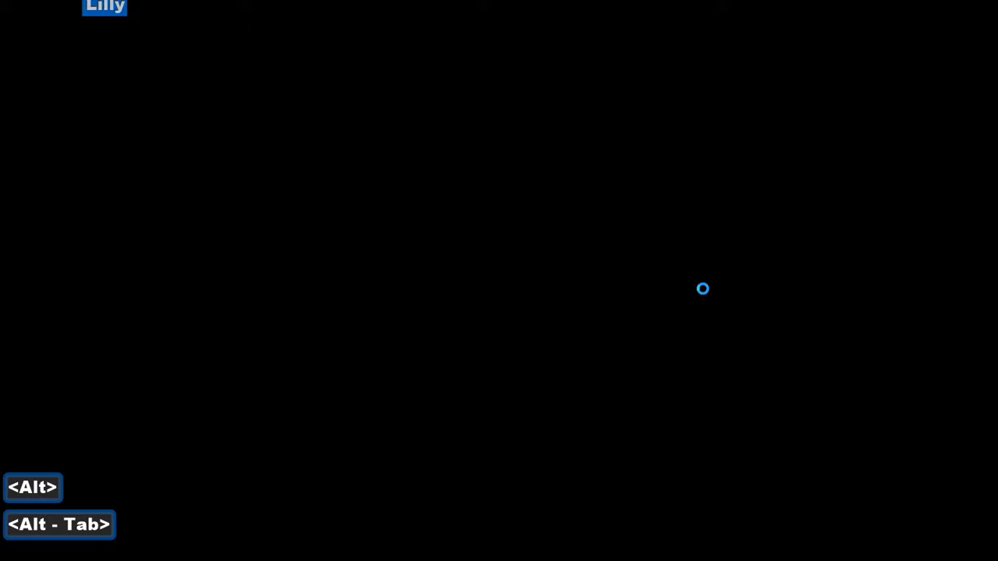
key("alt+Tab")
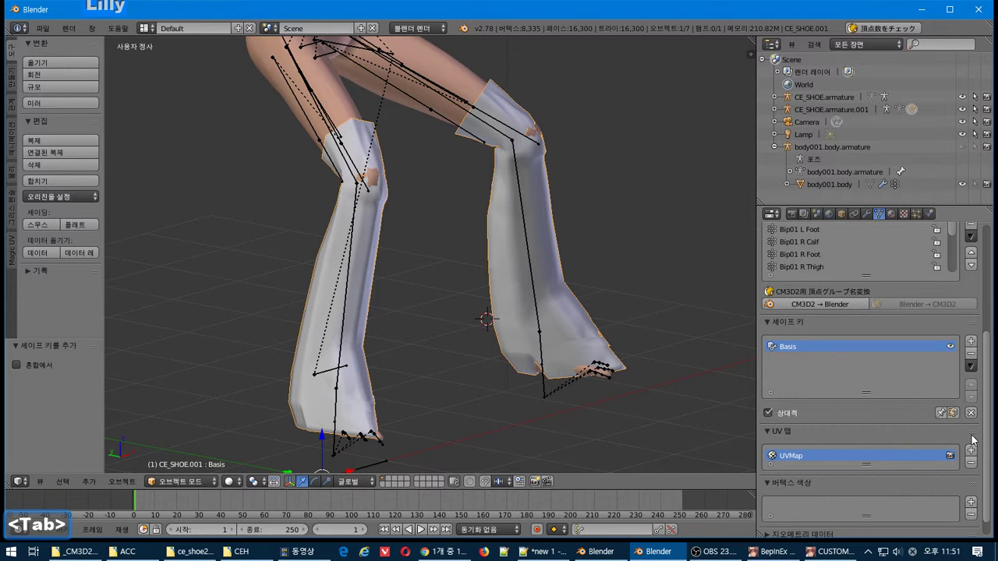
left_click(970, 341)
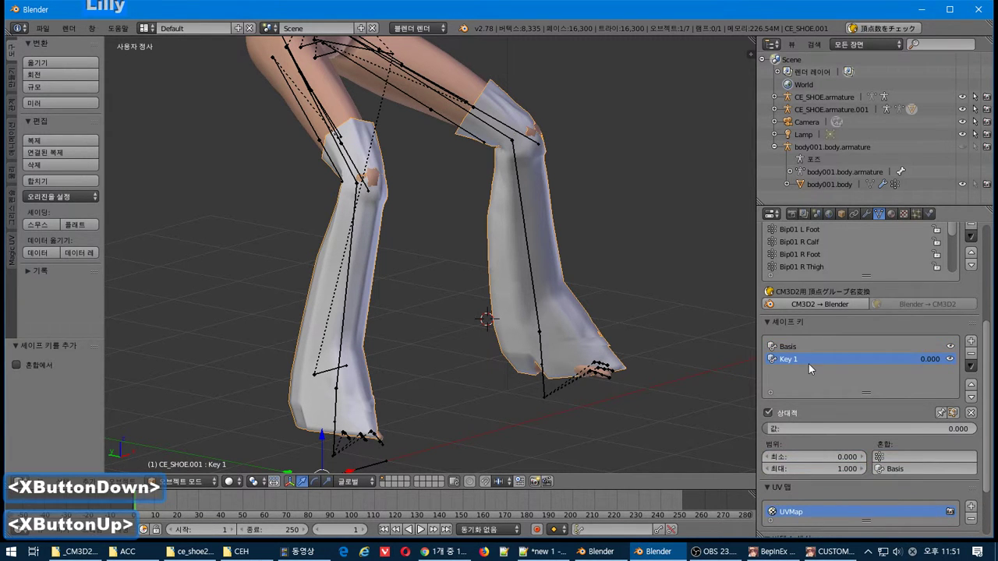
Return to the Notepad++ note and add a fourth line reading "실제로 사용될 세이프키".
key("alt+Tab")
key("alt+Tab")
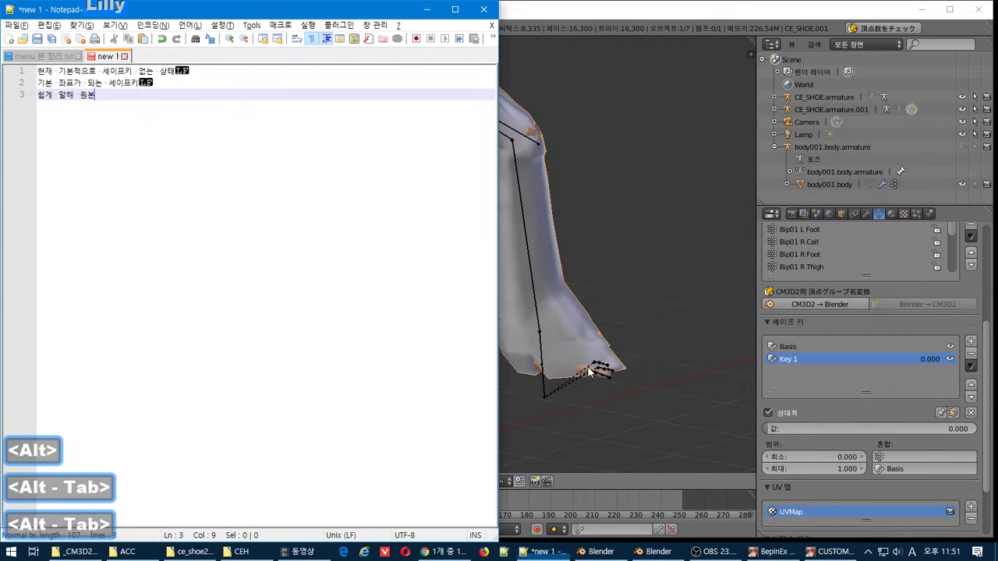
key("Return")
type("실")
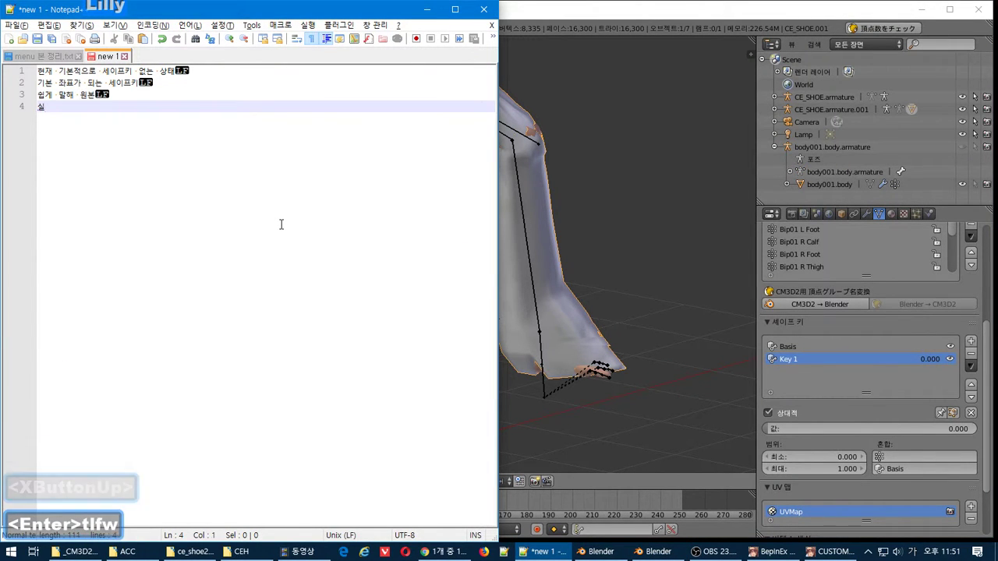
type("제로 사요")
type("될 세이프키")
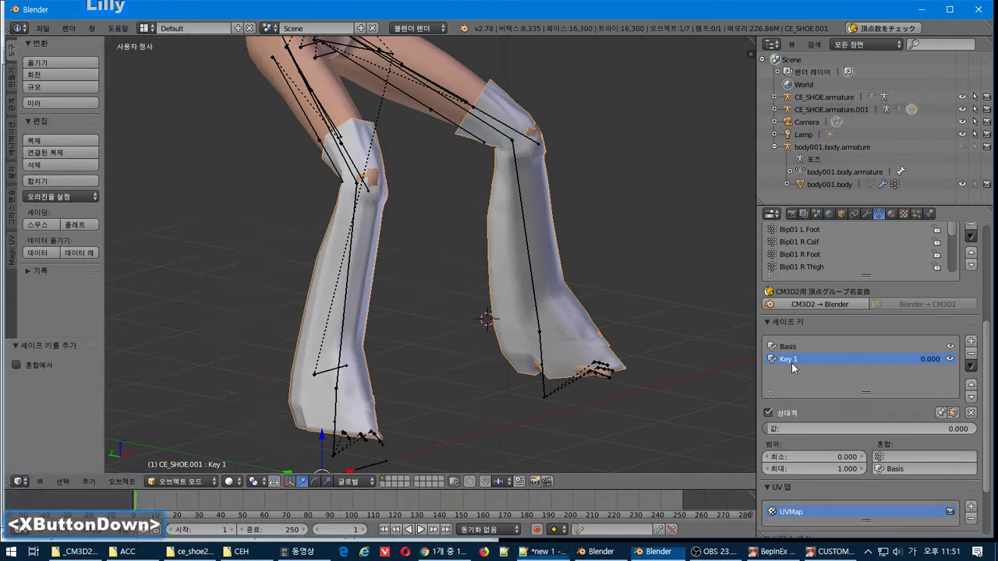
In Blender, leave the second shape key's name as Key 1 and set its value to 1.000.
double_click(794, 357)
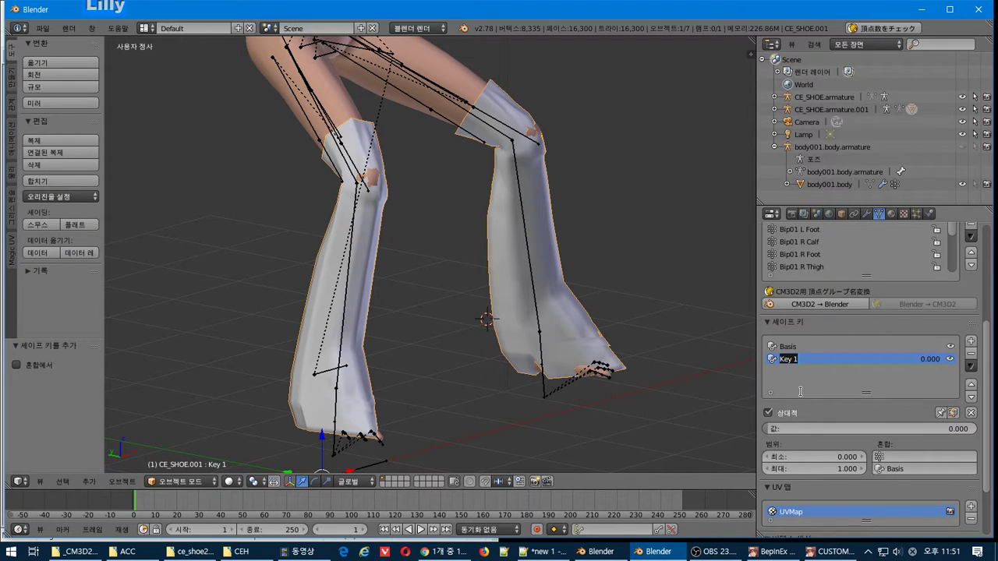
left_click(803, 369)
left_click(784, 428)
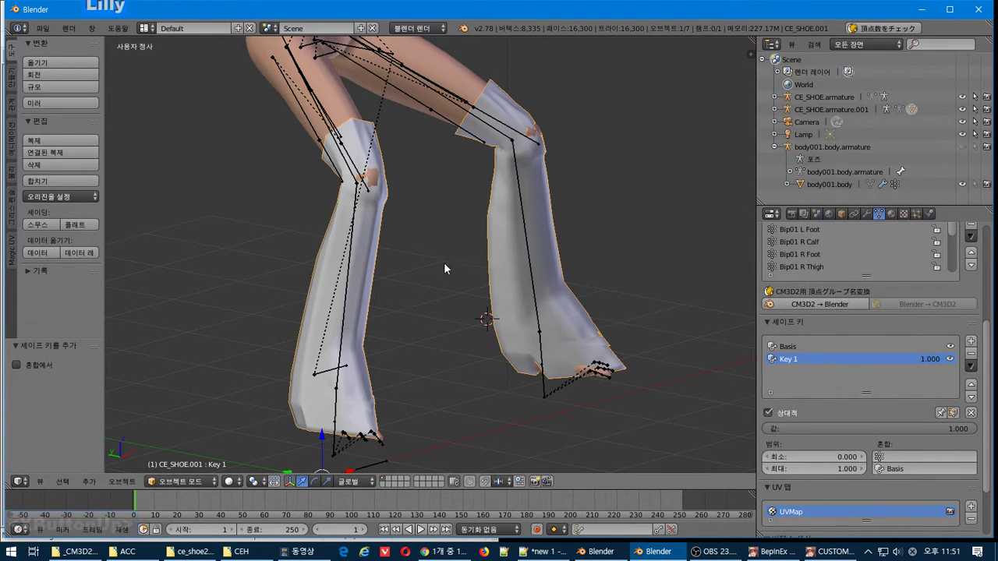
Enter Edit Mode on the shoe mesh with Key 1 active, select all vertices and show them in the right side view.
key("Tab")
middle_click_drag(390, 340, 417, 338)
key("a")
key("KP_3")
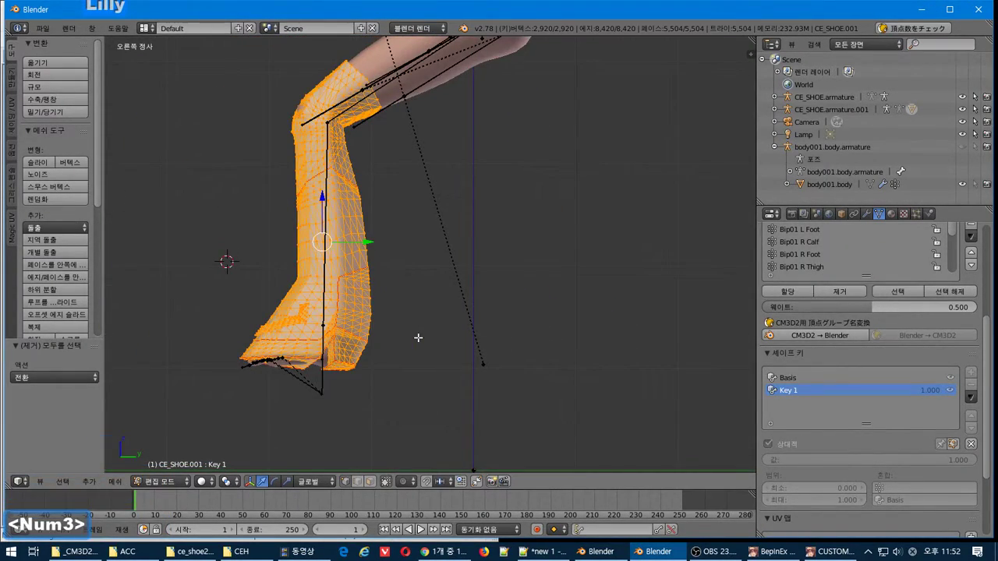
scroll(394, 309, "up", 1)
middle_click_drag(392, 299, 538, 294, "shift")
scroll(464, 338, "up", 1)
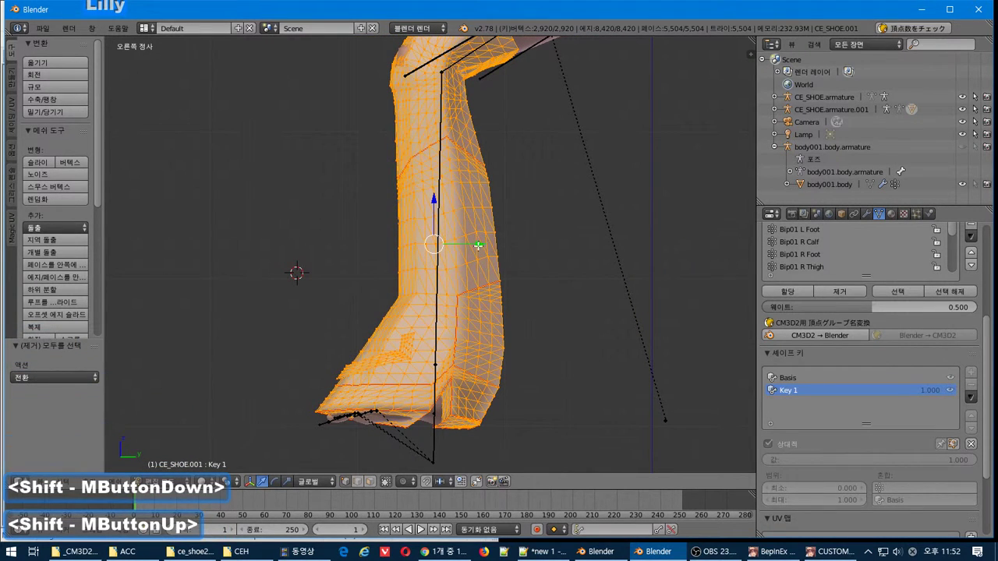
Try moving the whole selected shoe mesh with the transform manipulator's Y-axis handle, and undo the move.
left_click_drag(479, 246, 468, 210)
key("ctrl+z")
key("ctrl+z")
Switch to the front view, try Shrink/Fatten inward on all shoe vertices, and cancel it.
middle_click_drag(468, 211, 583, 261)
key("KP_1")
scroll(519, 205, "down", 3)
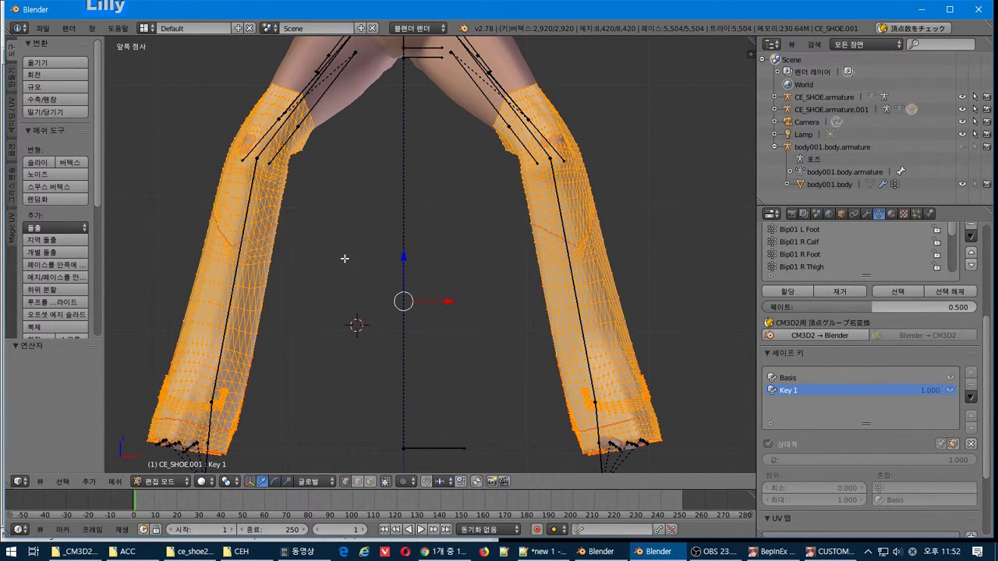
left_click(53, 101)
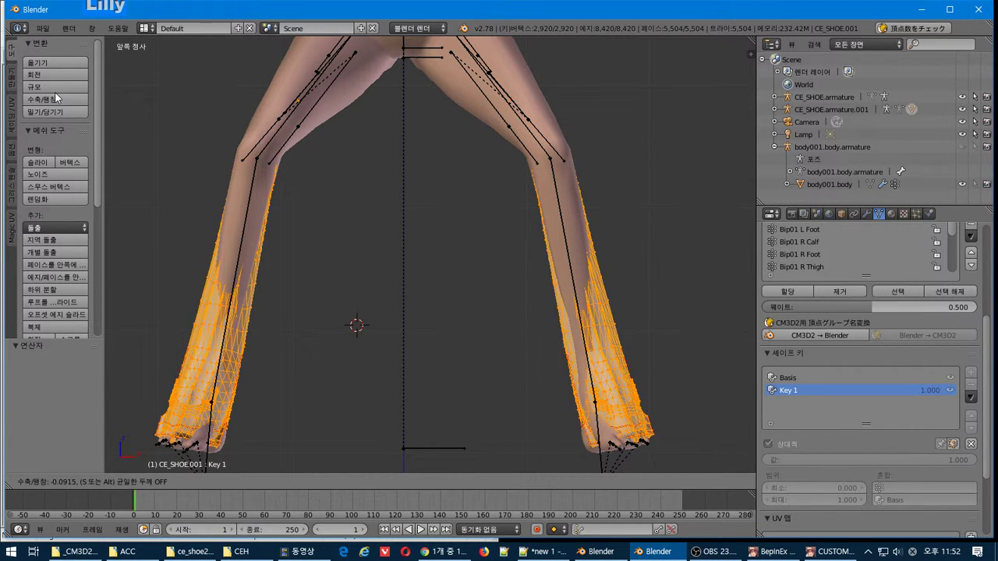
key("Escape")
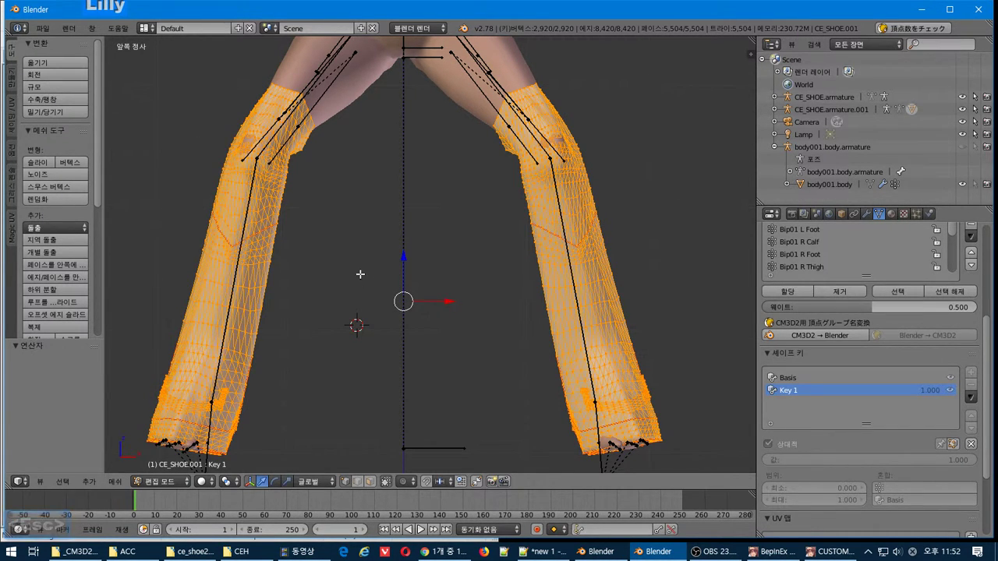
Try Shrink/Fatten once more on the selected mesh from a rotated perspective, ending at an offset of 0.000.
middle_click_drag(360, 274, 312, 156)
scroll(165, 105, "down", 1)
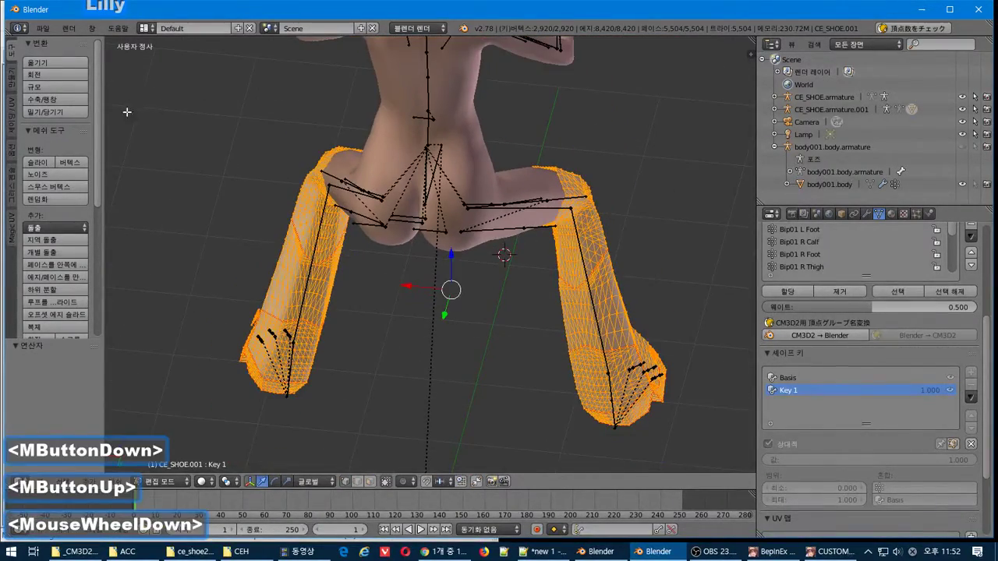
left_click(57, 93)
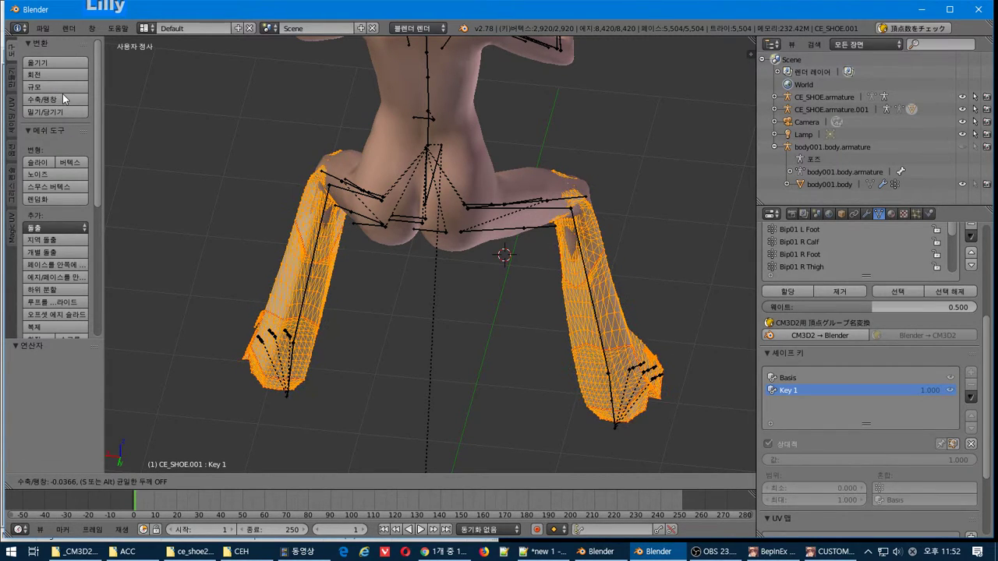
left_click(62, 95)
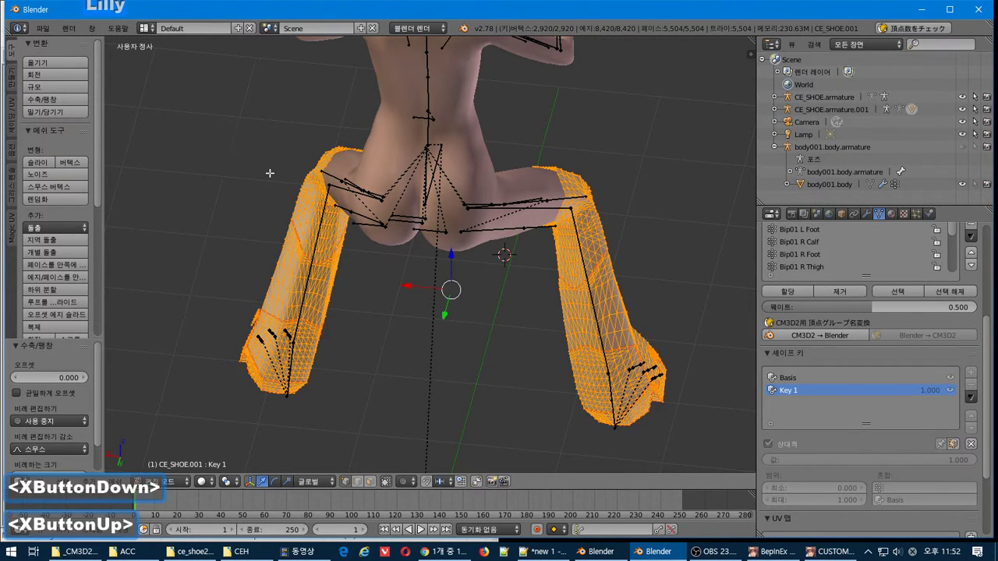
From the front view, box-deselect the vertices around the knees on both shoes, keeping the lower legs selected.
middle_click_drag(508, 252, 568, 129)
scroll(492, 239, "up", 2)
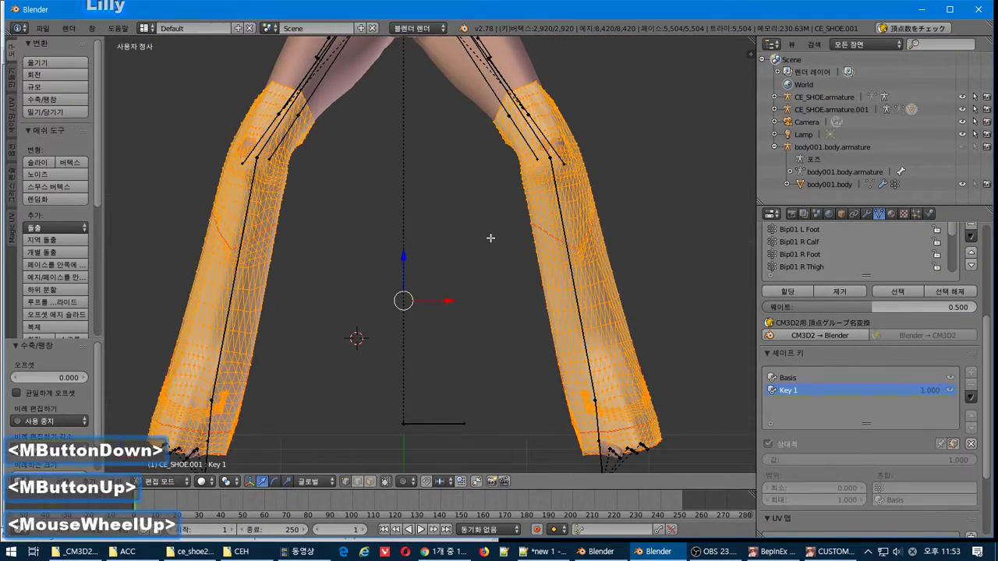
middle_click_drag(490, 238, 483, 296)
key("KP_1")
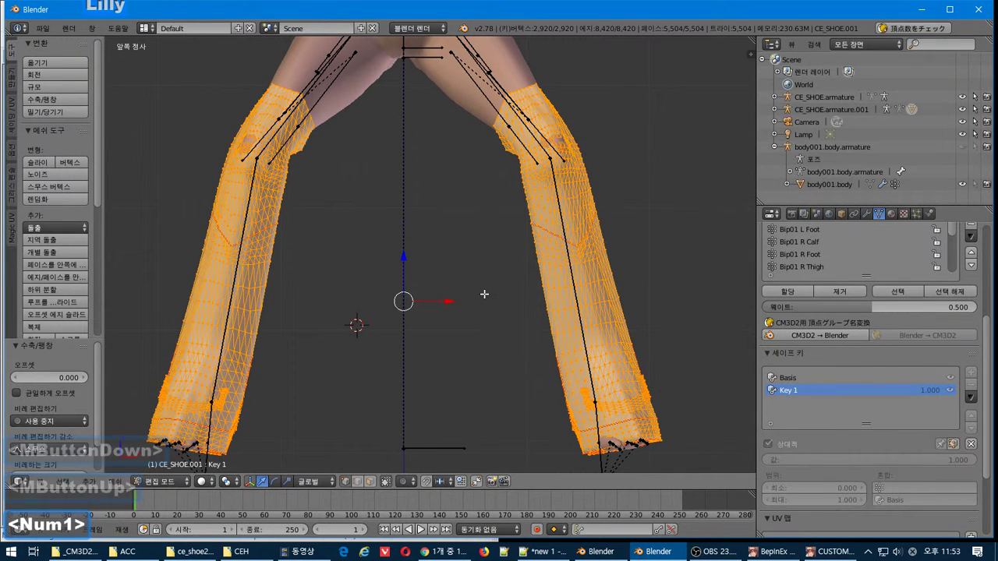
key("b")
left_click_drag(177, 181, 653, 67, "shift")
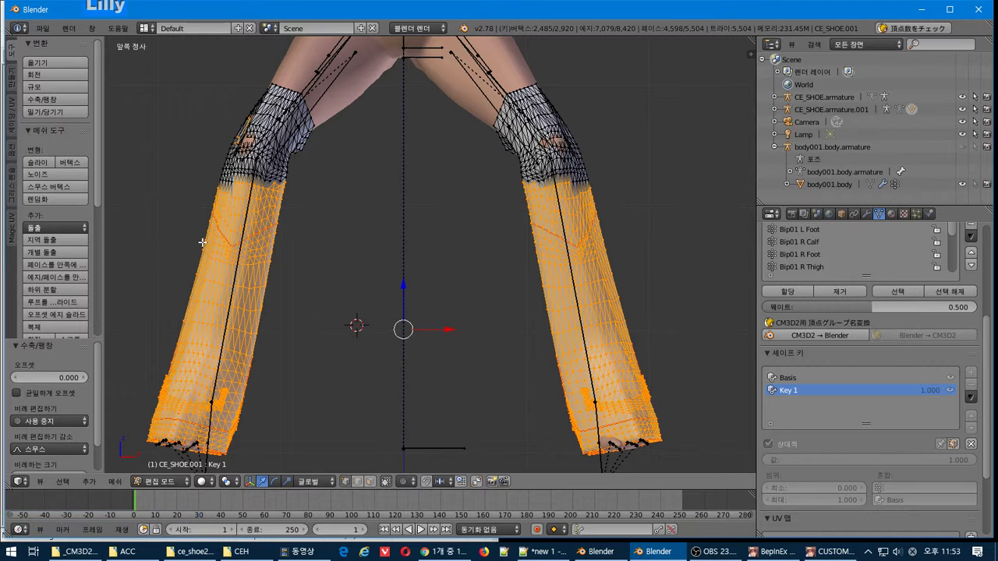
Deselect another band of vertices just below the knees on both shoes, leaving only the lower shafts selected.
left_click(53, 96)
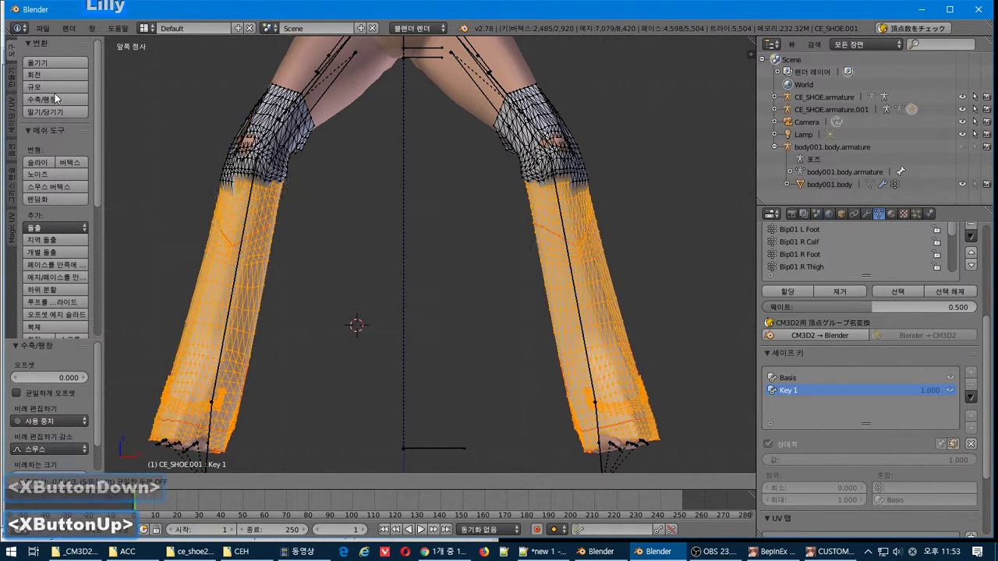
key("Escape")
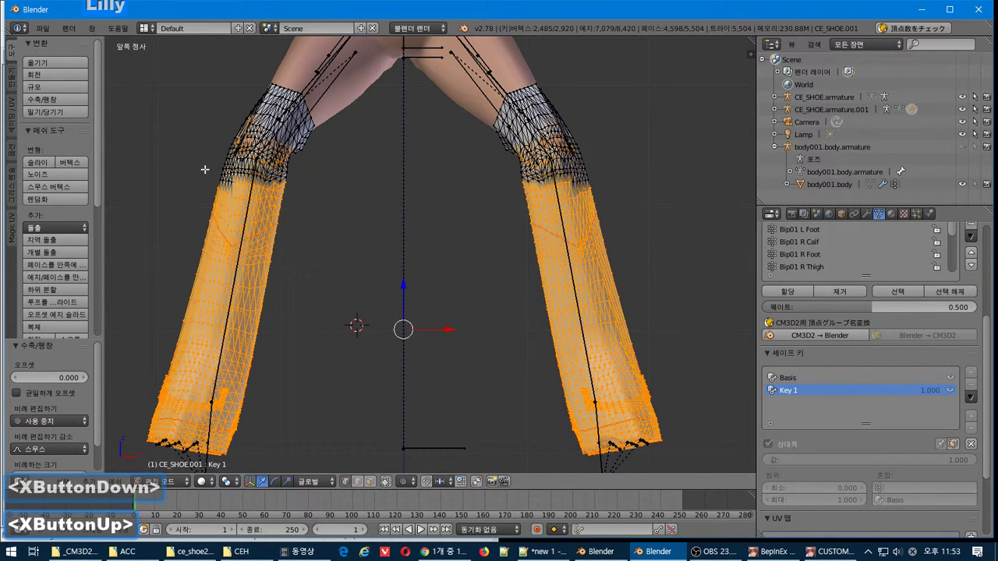
key("b")
left_click_drag(192, 191, 653, 45, "shift")
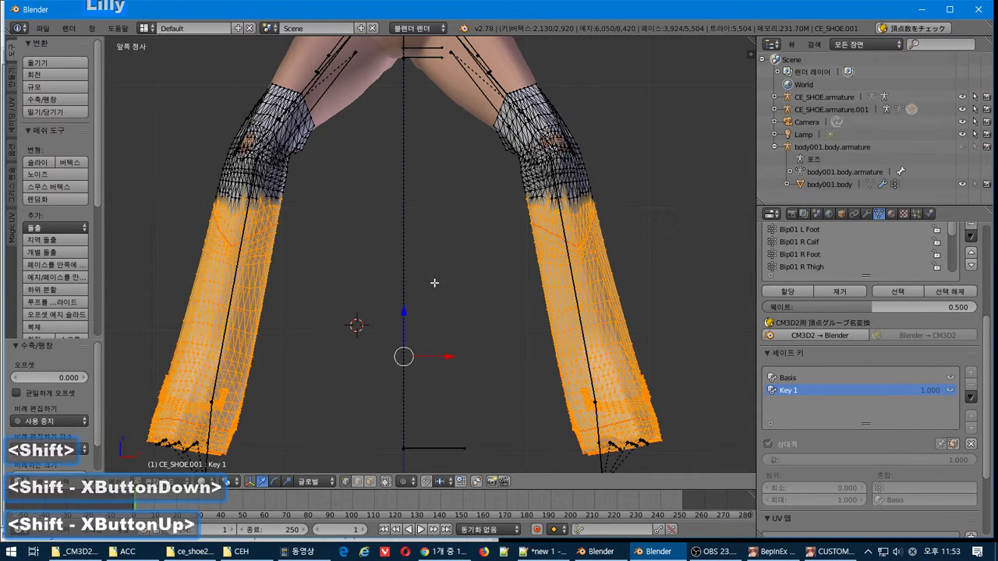
Enable proportional editing for the selected shoe vertices.
left_click(405, 481)
left_click(444, 442)
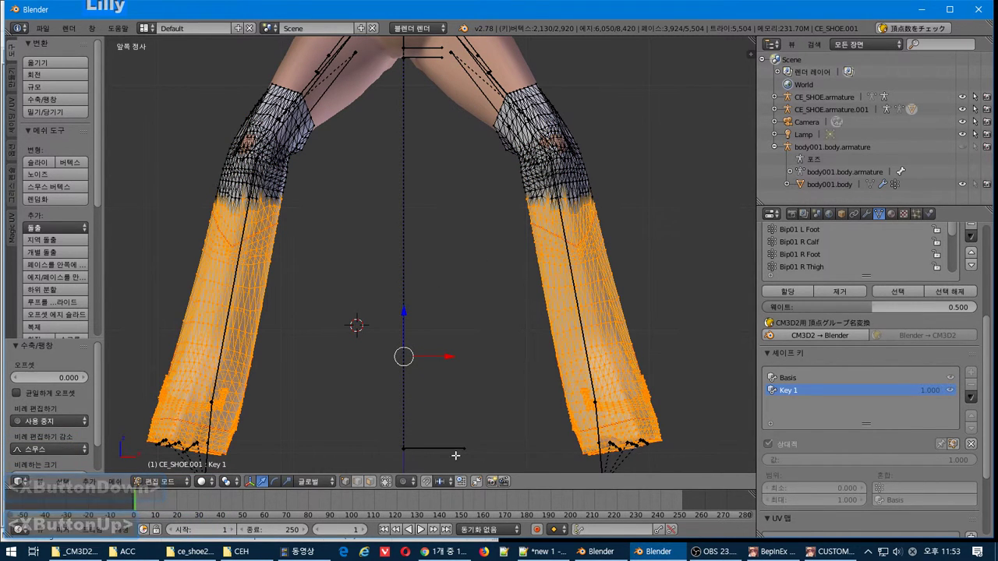
left_click(409, 483)
left_click(427, 455)
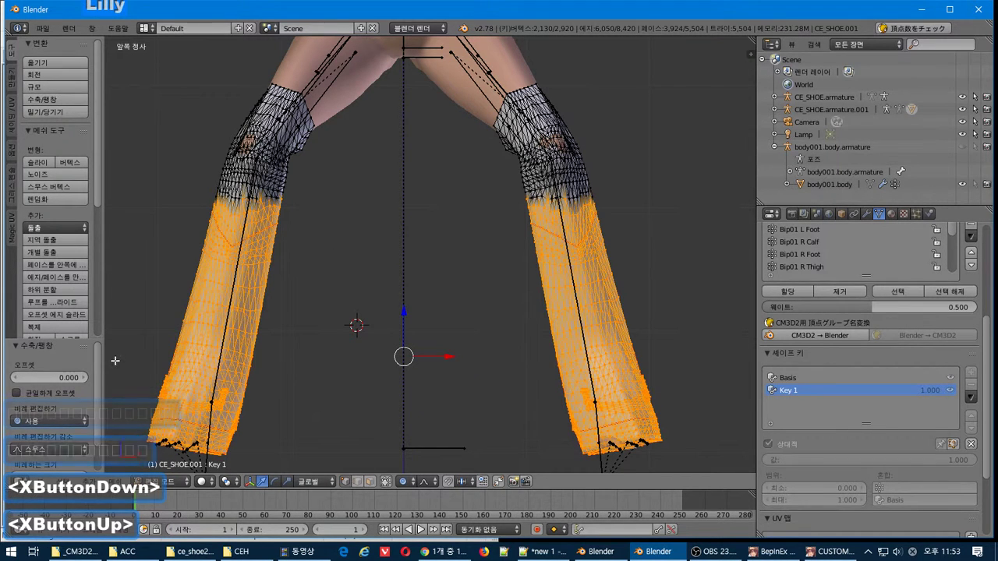
key("alt+Tab")
key("alt+Tab")
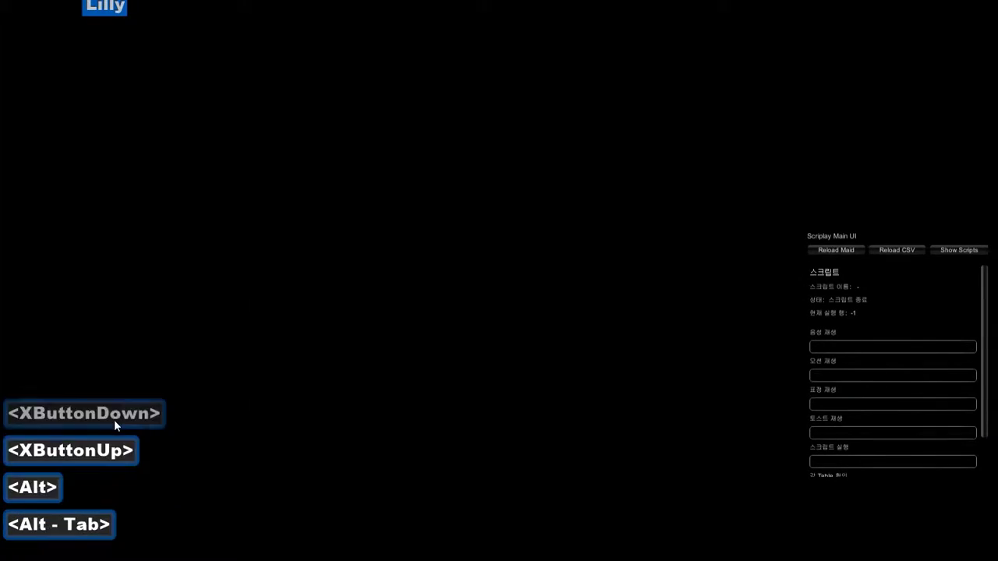
Set the Shrink/Fatten offset of the selected lower shoe vertices to 0.080.
left_click_drag(15, 375, 81, 380)
left_click(82, 380)
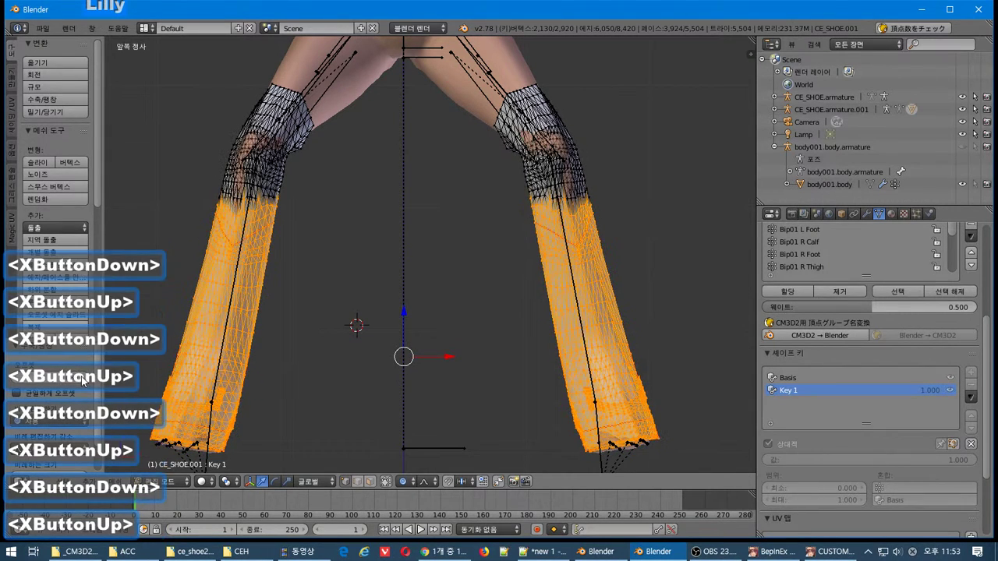
left_click(83, 380)
left_click(83, 380)
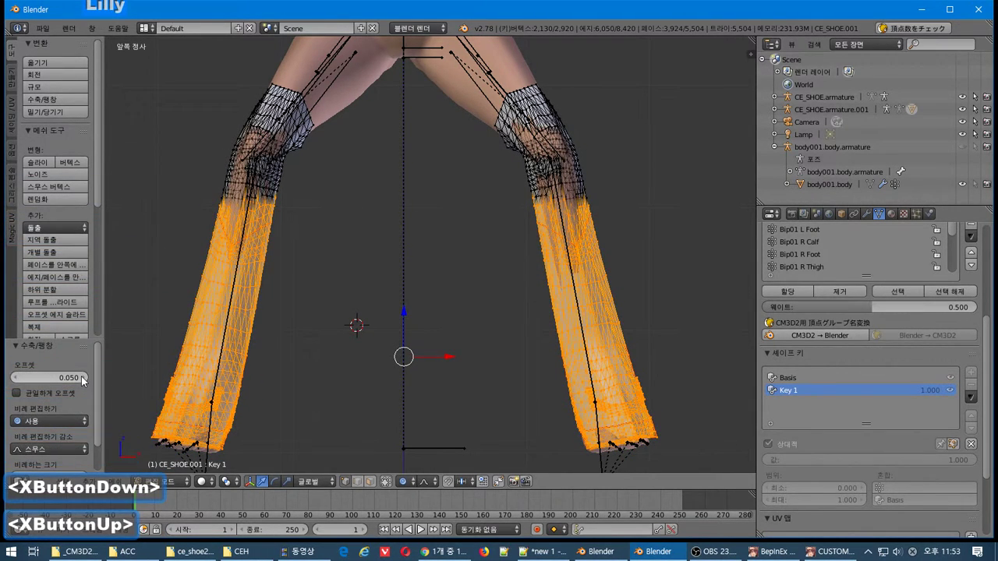
left_click(83, 379)
left_click(82, 380)
left_click(83, 380)
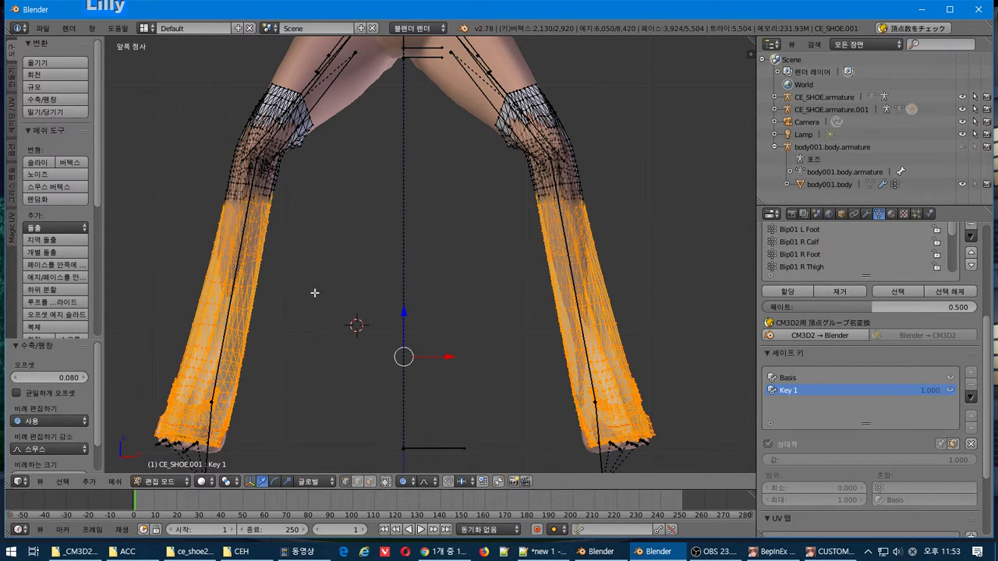
Return to Object Mode and scrub Key 1's value, ending at 1.000, to check the shoe deformation.
key("Tab")
mouse_move(957, 433)
left_mouse_down()
mouse_move(768, 433)
mouse_move(967, 432)
left_mouse_up()
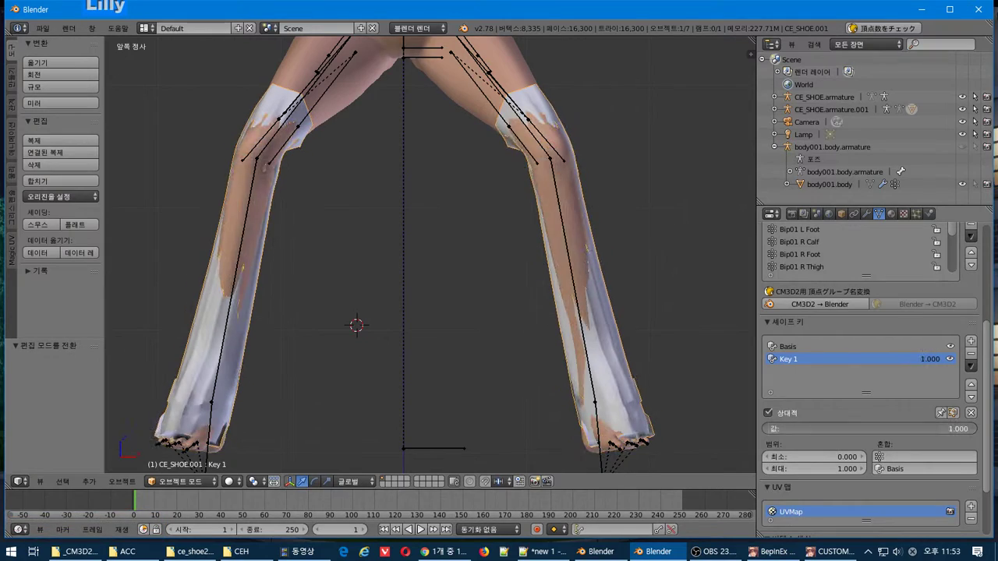
middle_click_drag(552, 352, 613, 365)
key("Tab")
key("Tab")
Switch to Custom Order Maid 3D2 and load the newest save, dated 2019.03.25 23:36.
key("alt+Tab")
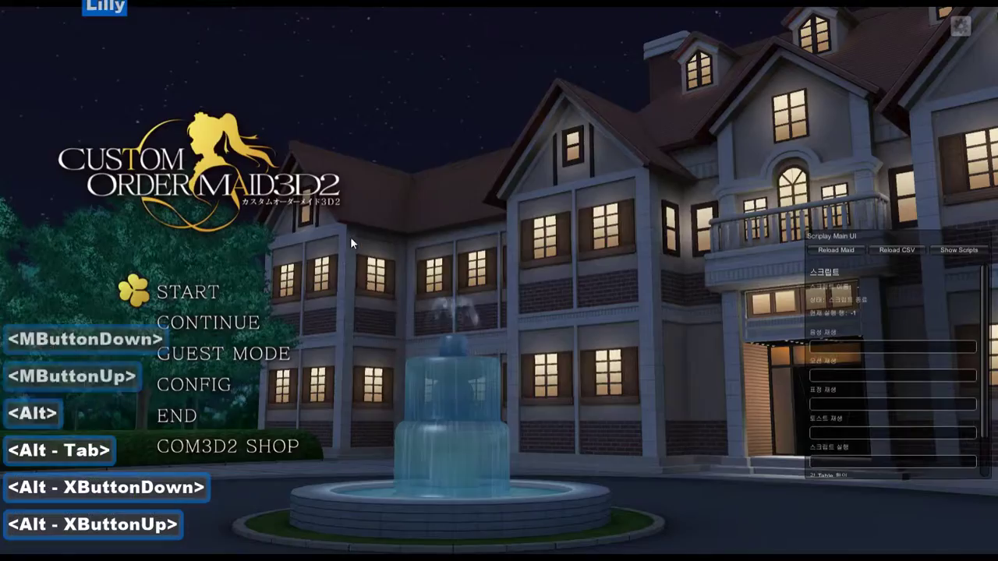
left_click(214, 324)
left_click(329, 464)
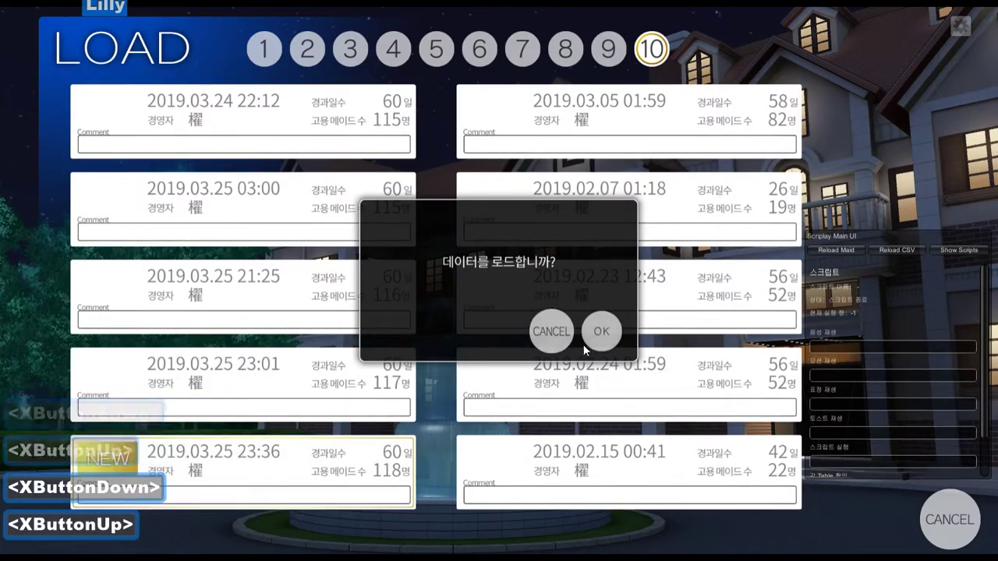
left_click(600, 330)
Switch back to Blender and examine the deformed shoes around the legs from a different angle.
key("alt+Tab")
scroll(468, 387, "down", 2)
scroll(468, 387, "down", 2)
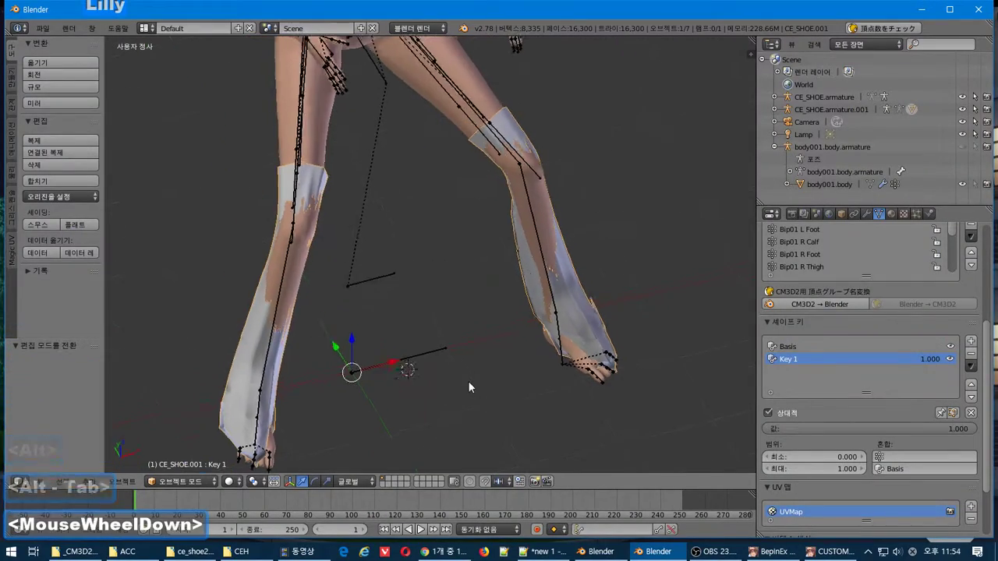
middle_click_drag(468, 380, 495, 351)
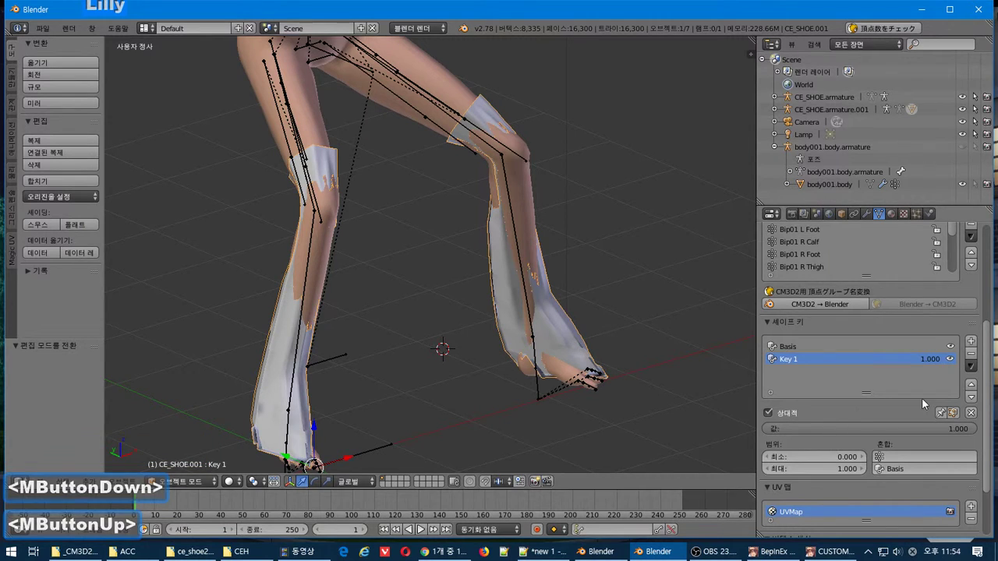
key("alt+Tab")
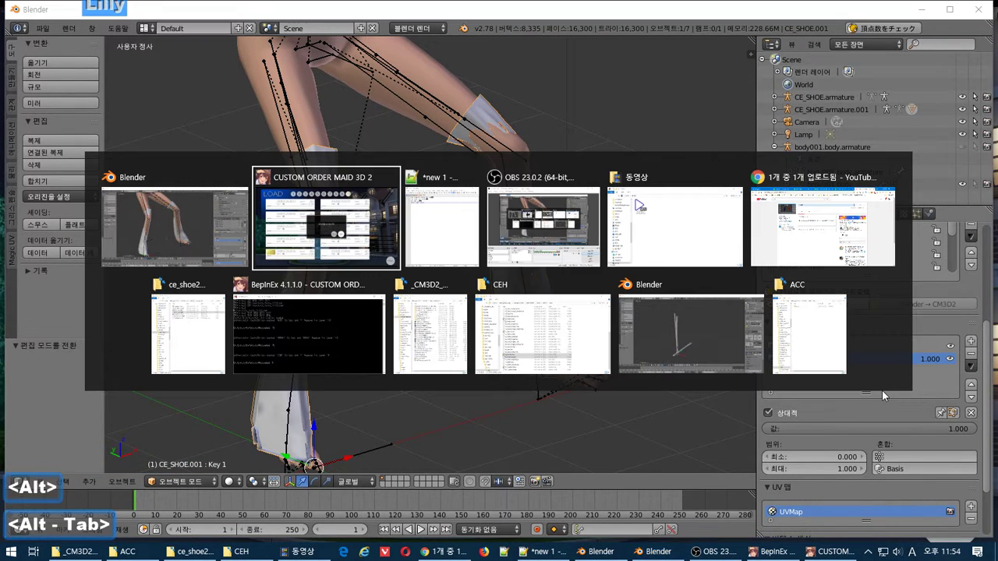
left_click(175, 222, "alt")
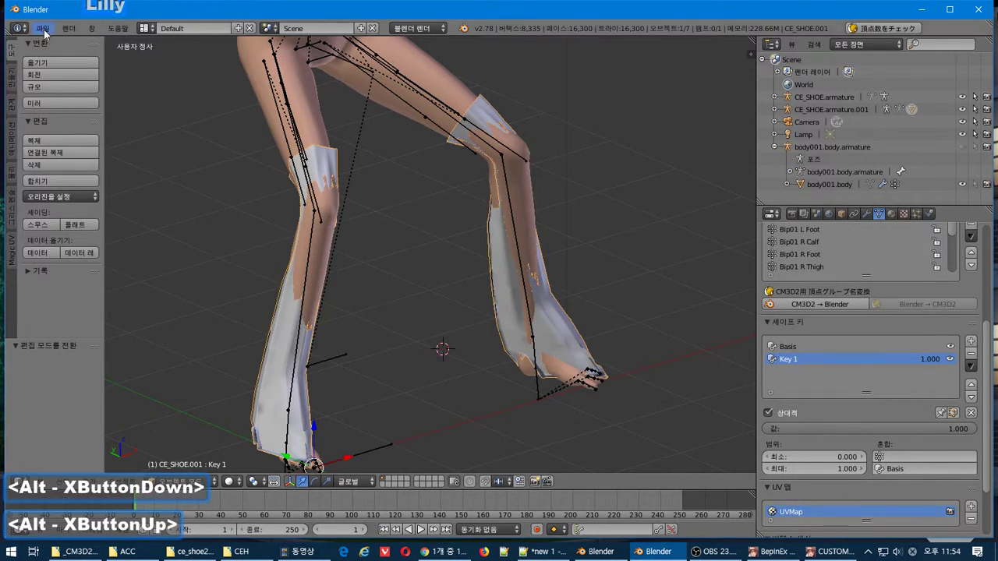
left_click(42, 28)
left_click(83, 265)
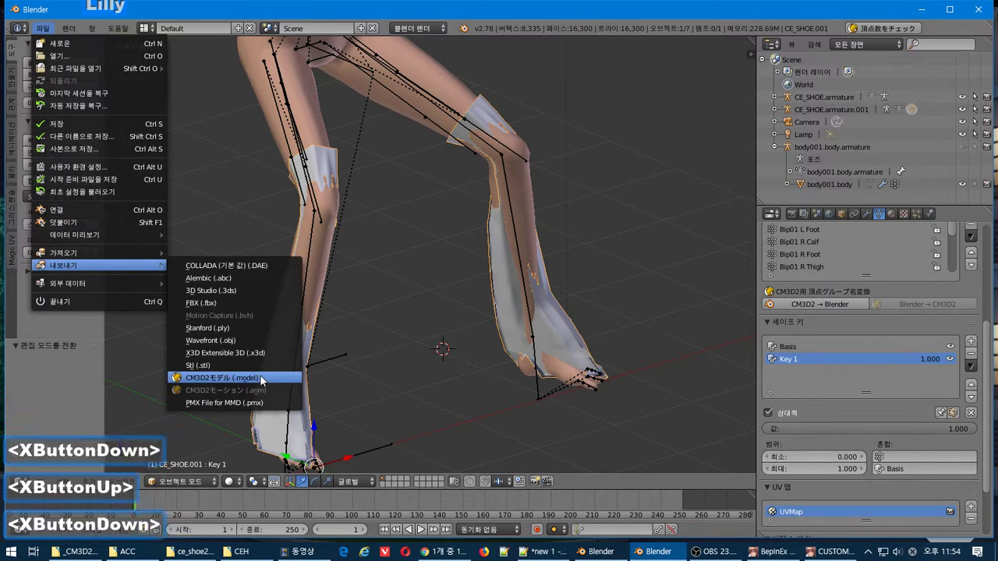
left_click(221, 378)
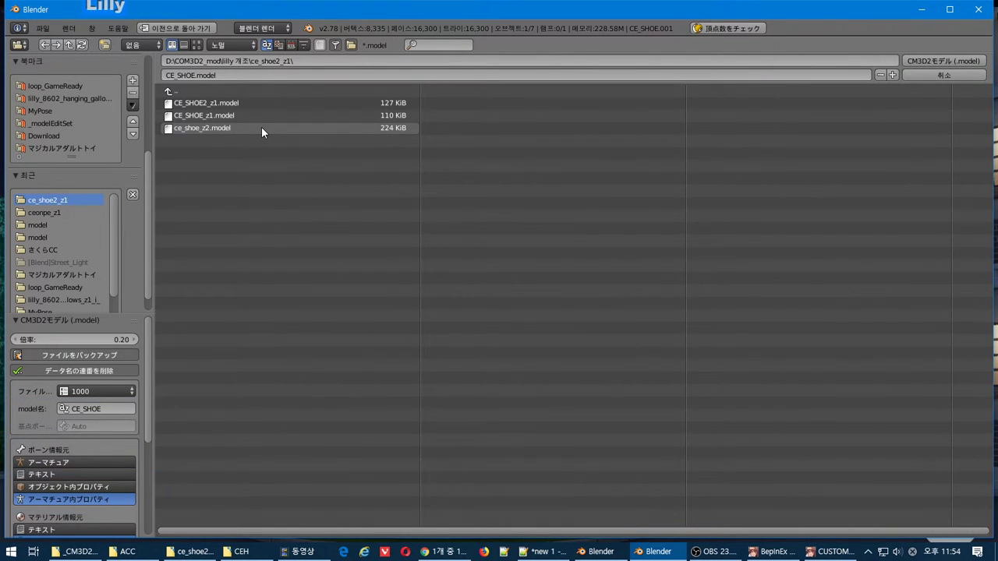
key("Escape")
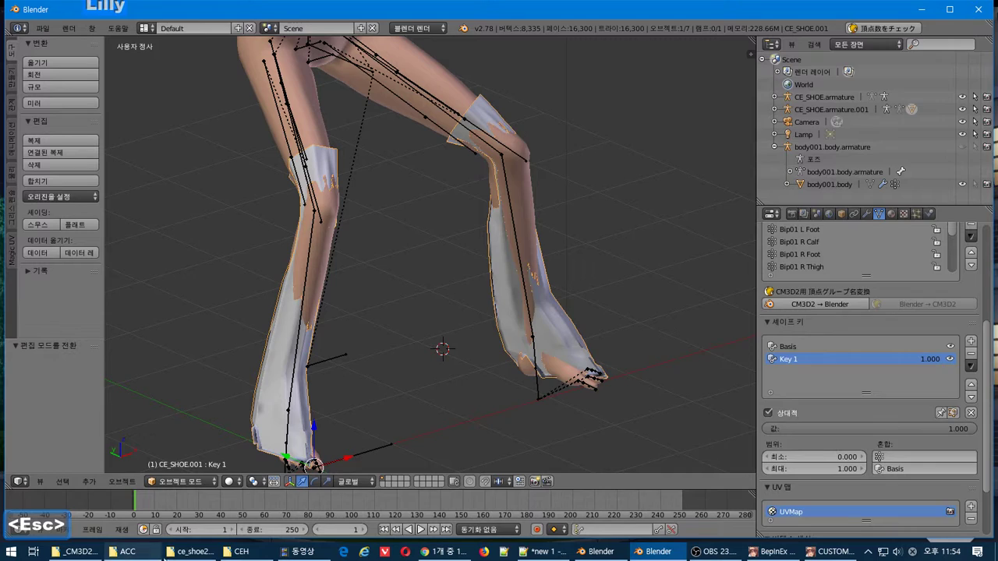
Copy the base name of ce_shoe_z2.model from the ce_shoe2_z1 folder and return to Blender.
left_click(187, 551)
left_click(694, 121)
key("F2")
key("ctrl+c")
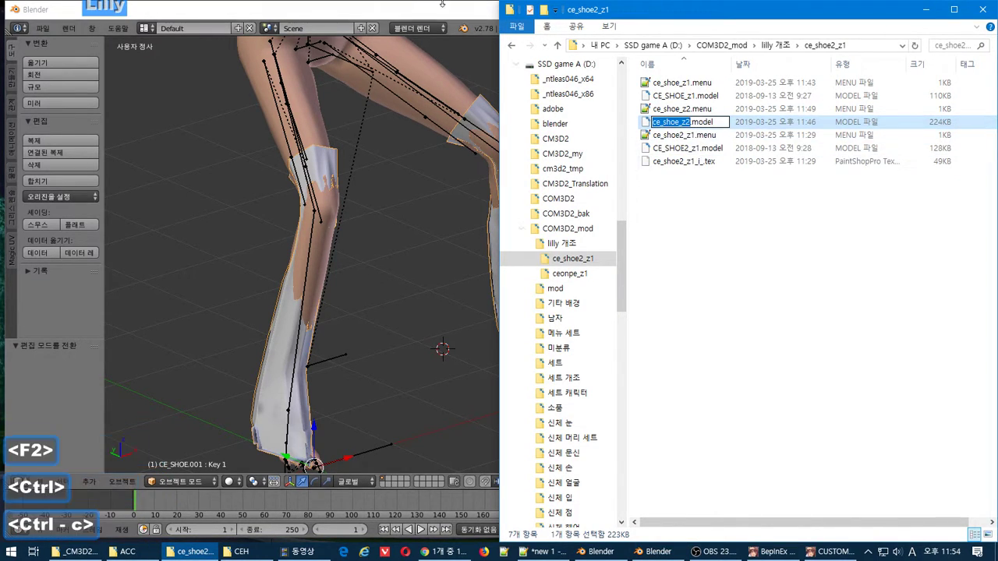
key("alt+Tab")
key("alt+Tab")
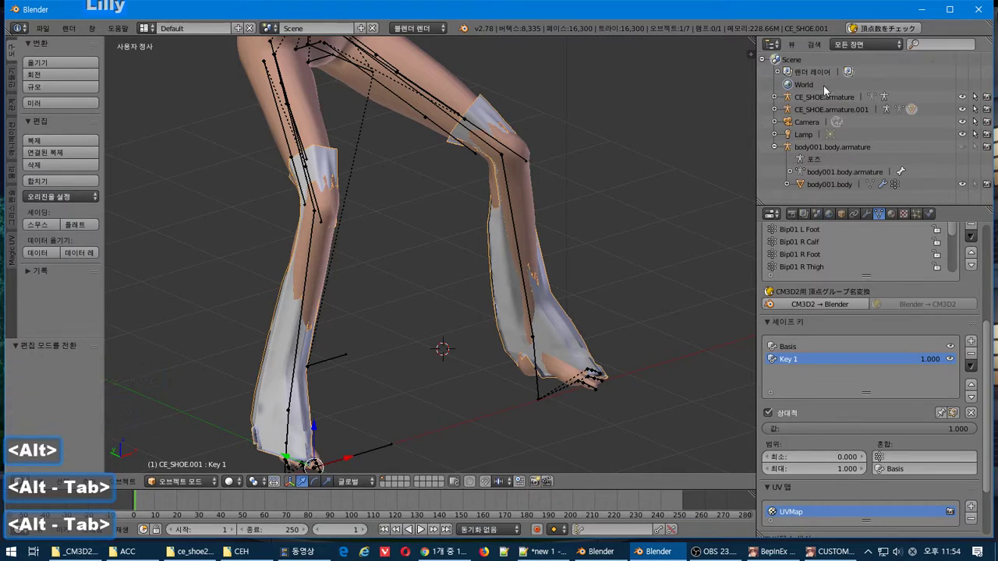
Rename the CE_SHOE.001 mesh under CE_SHOE.armature.001 to ce_shoe_z2.
middle_click(816, 127)
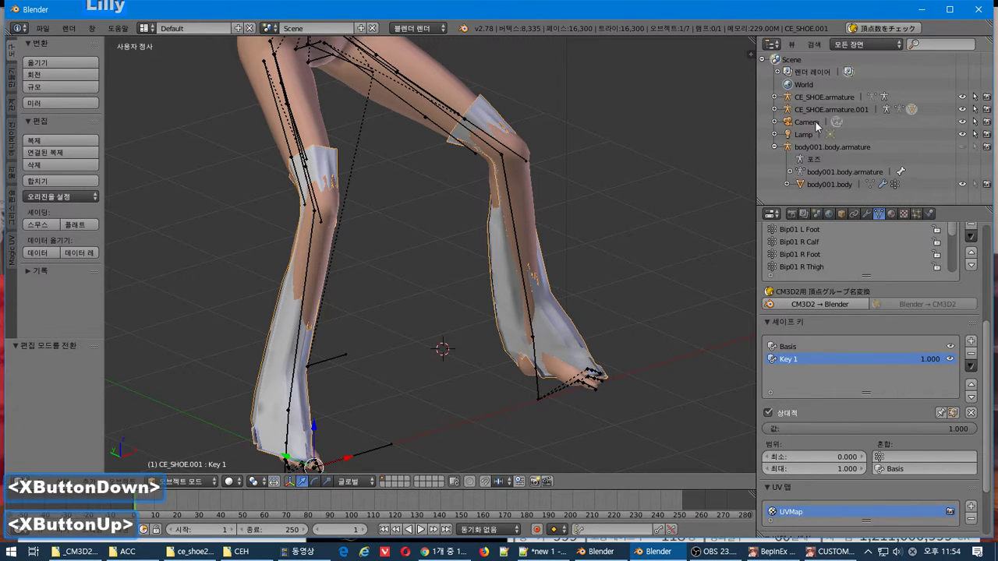
left_click(836, 112)
left_click(774, 109)
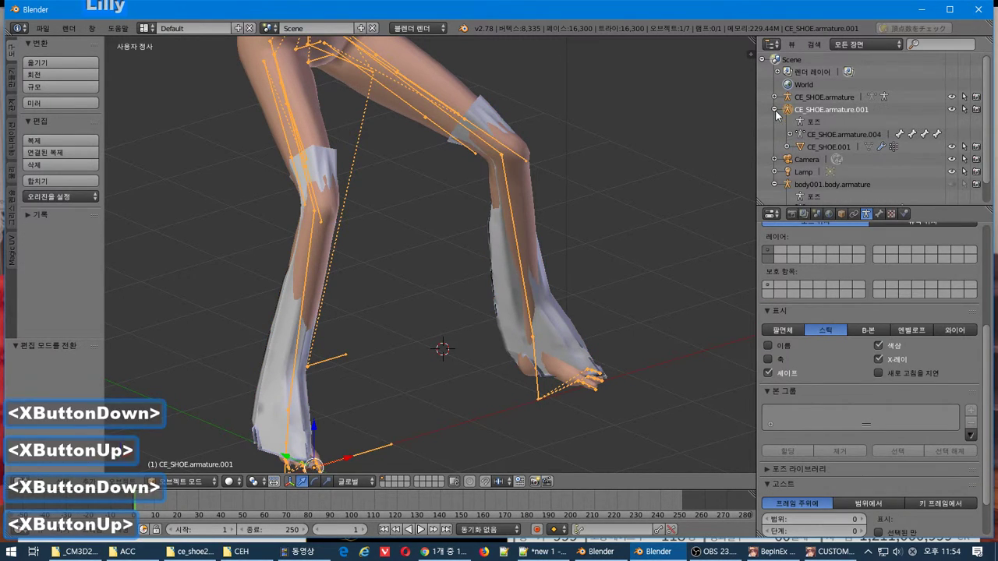
double_click(819, 148)
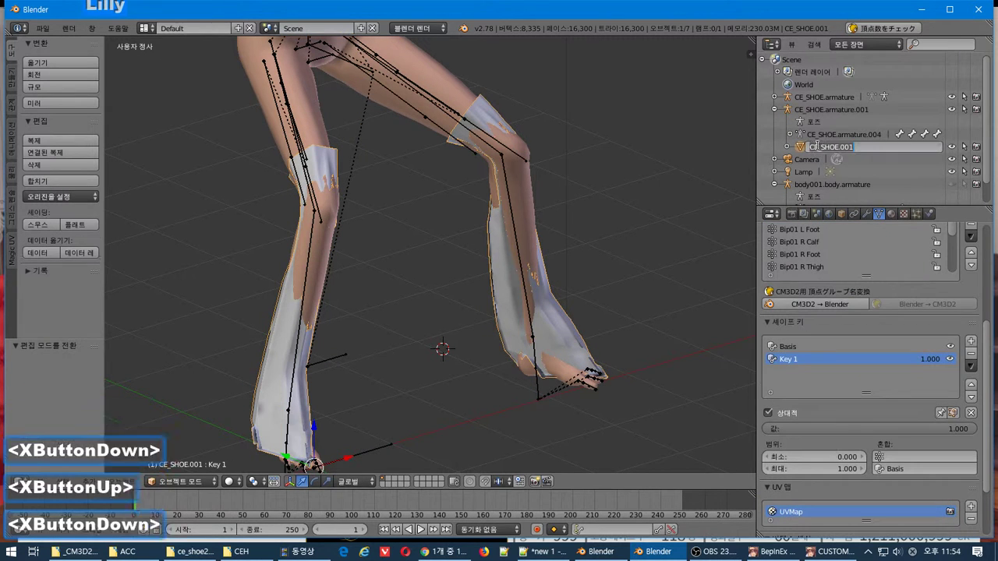
key("ctrl+v")
left_click(745, 144)
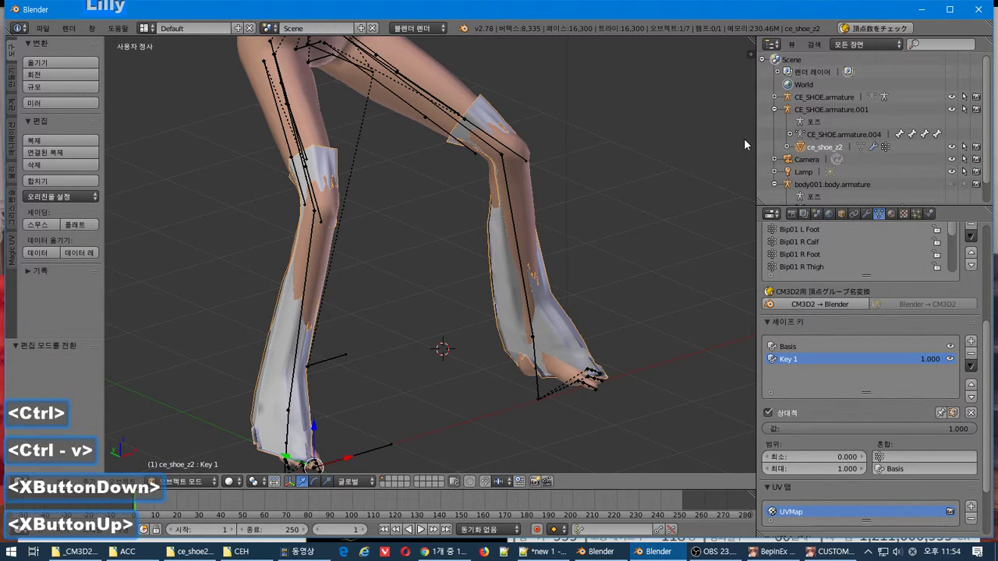
Export the mesh as the CM3D2 model ce_shoe_z2.model into the ce_shoe2_z1 folder, overwriting the existing file.
left_click(43, 28)
mouse_move(117, 268)
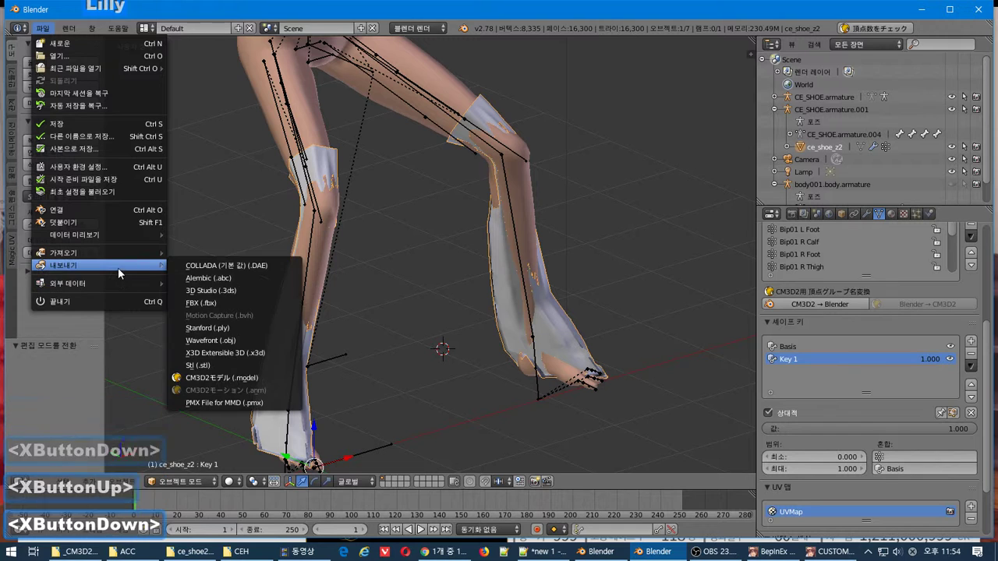
left_click(239, 382)
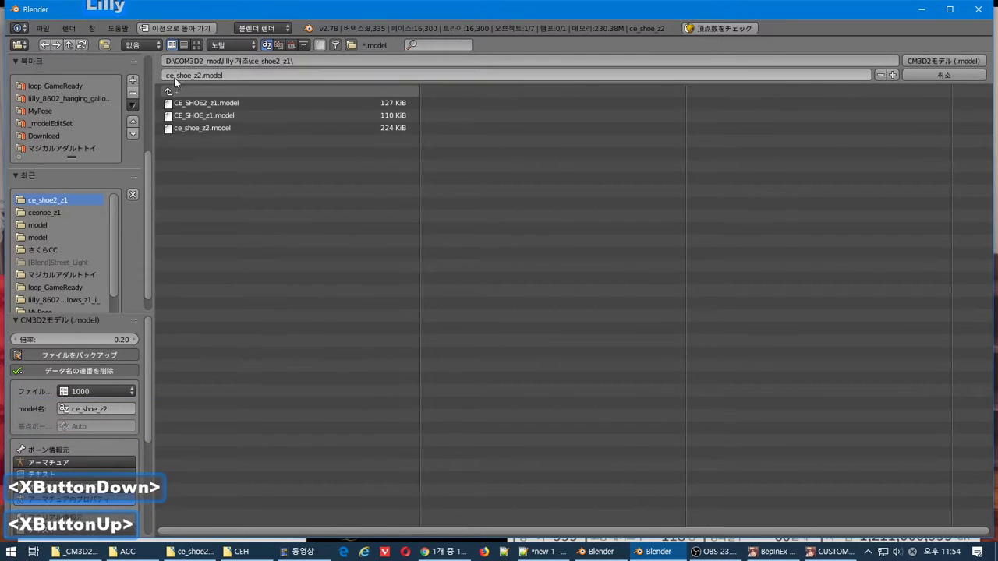
left_click(942, 61)
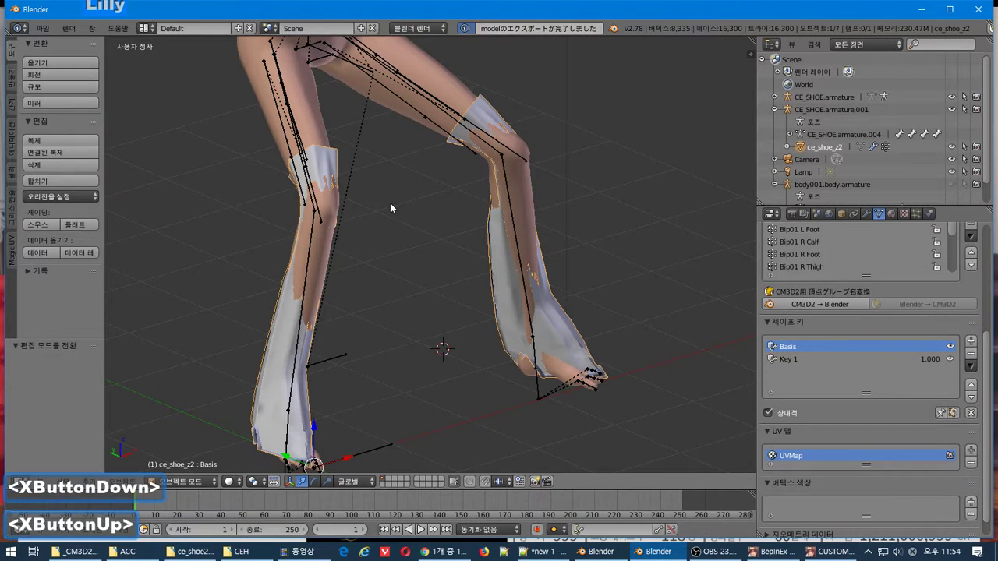
key("alt+Tab")
key("alt+Tab")
key("alt+Tab")
key("alt+Tab")
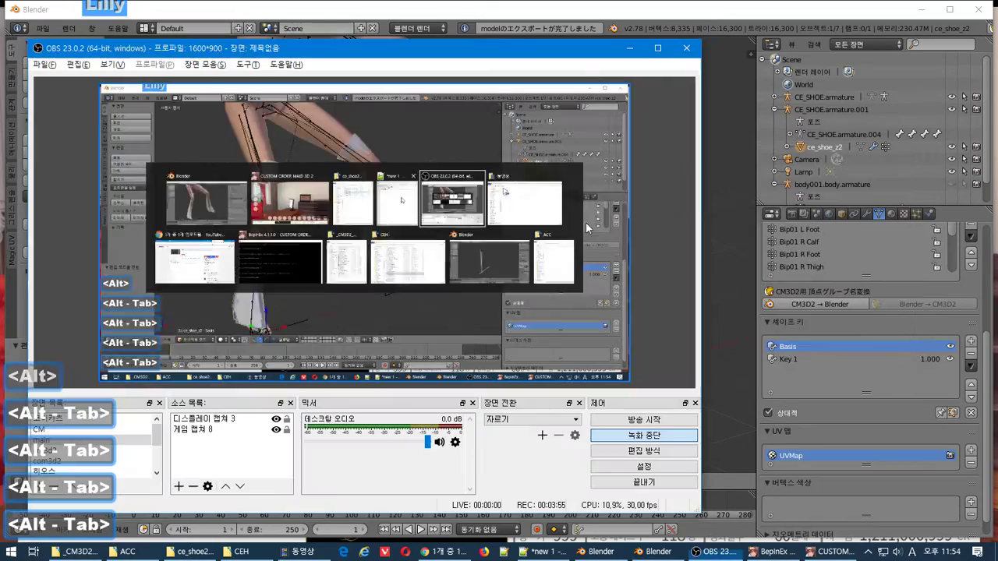